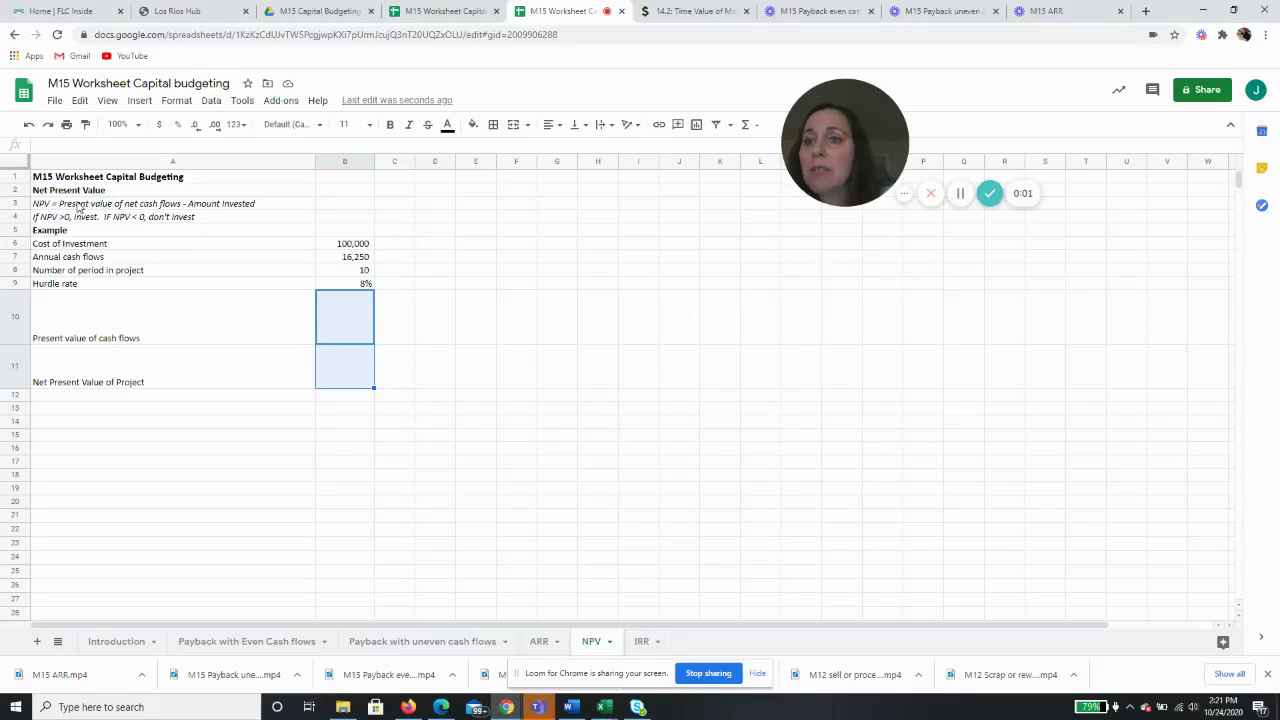
Review the NPV formula and the example's annual cash flows, number of periods and hurdle rate.
{"action": "left_click", "coordinate": [79, 206]}
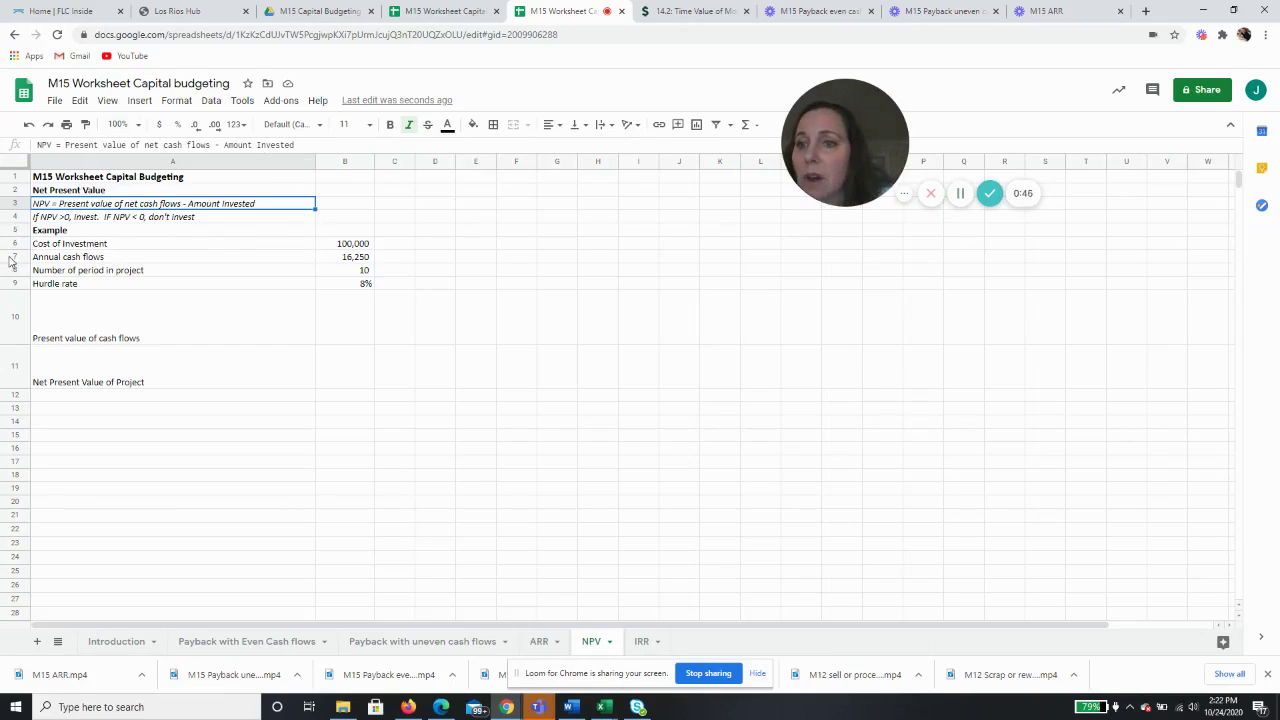
{"action": "left_click", "coordinate": [8, 257]}
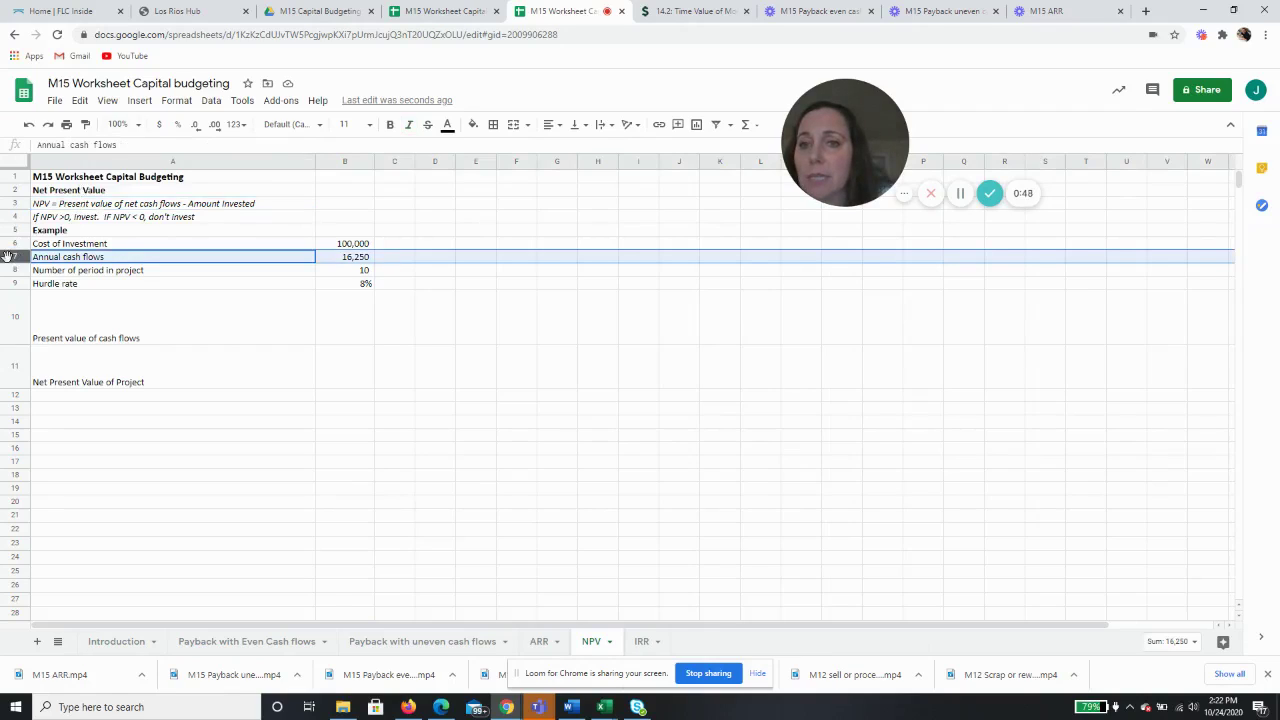
{"action": "left_click", "coordinate": [8, 270]}
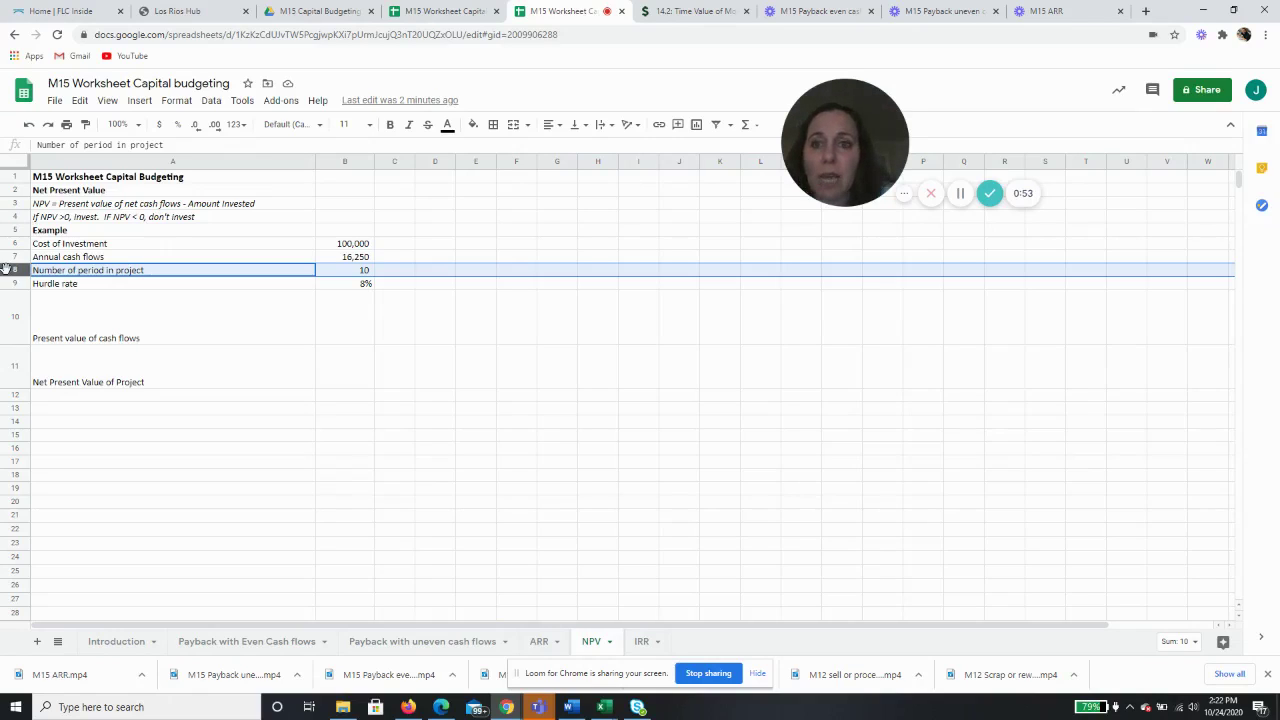
{"action": "left_click", "coordinate": [16, 282]}
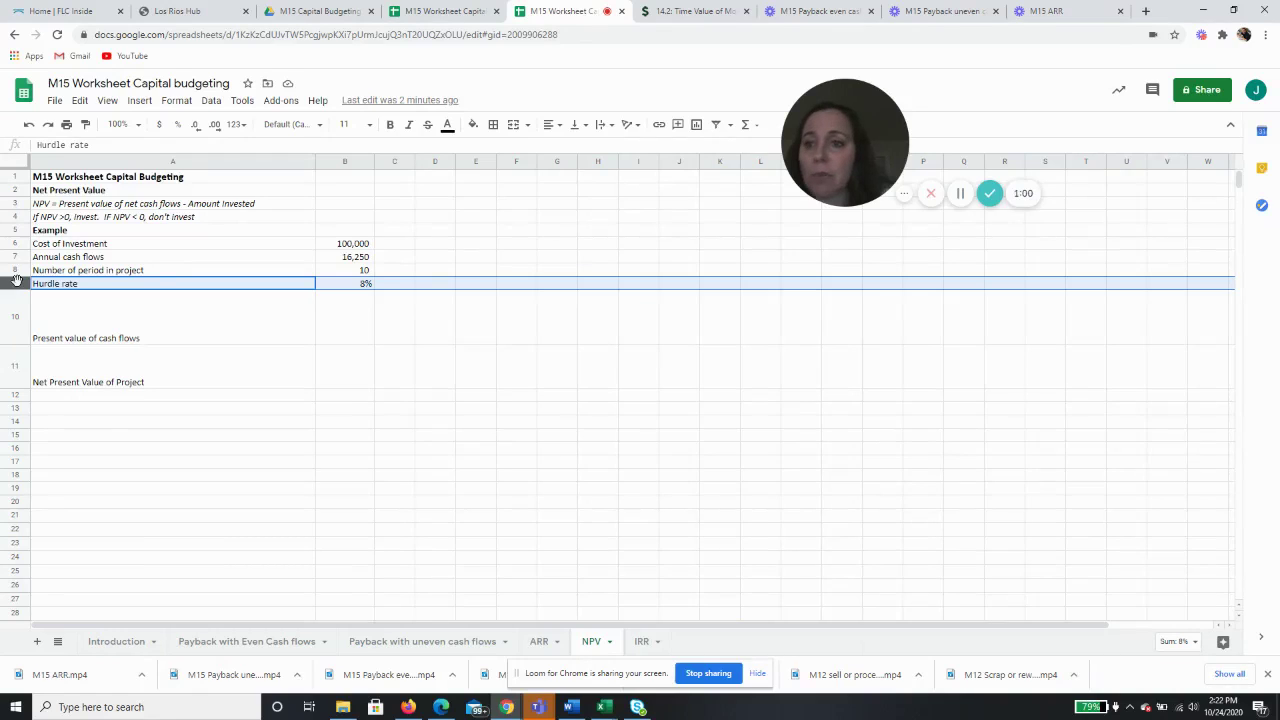
{"action": "left_click", "coordinate": [338, 326]}
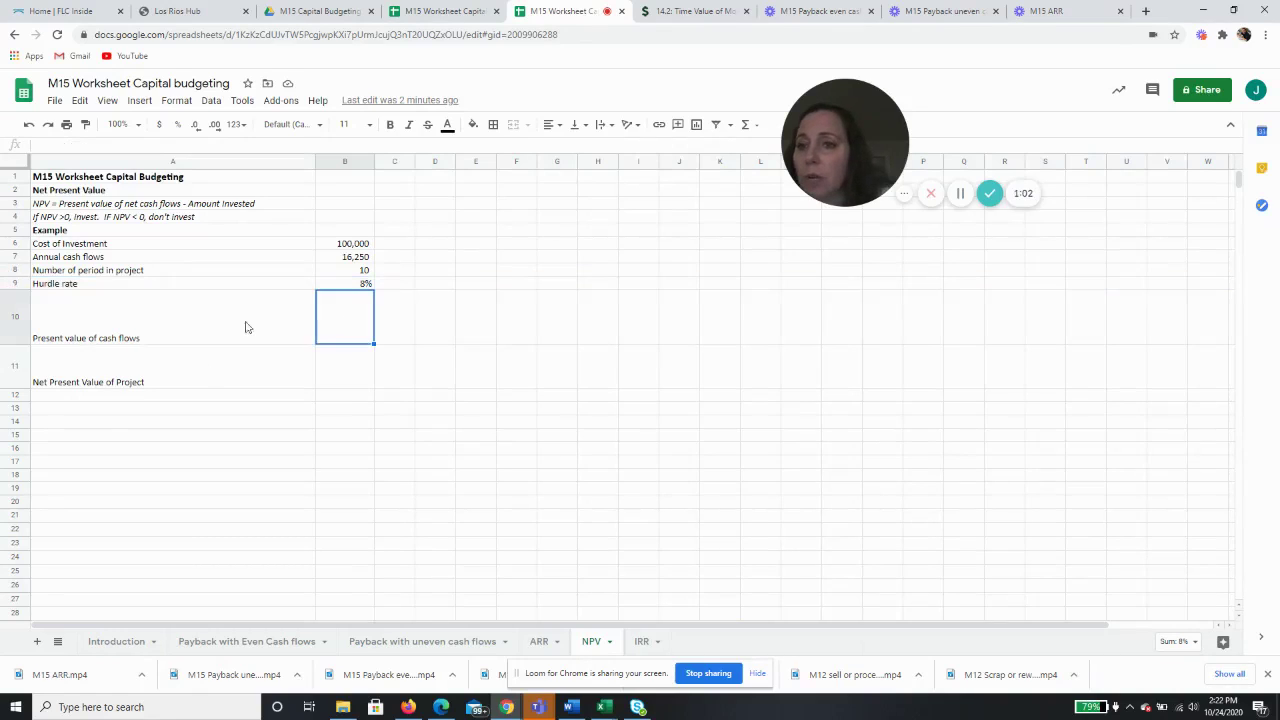
Insert a blank row above the "Net Present Value of Project" row.
{"action": "left_click", "coordinate": [16, 366]}
{"action": "right_click", "coordinate": [20, 370]}
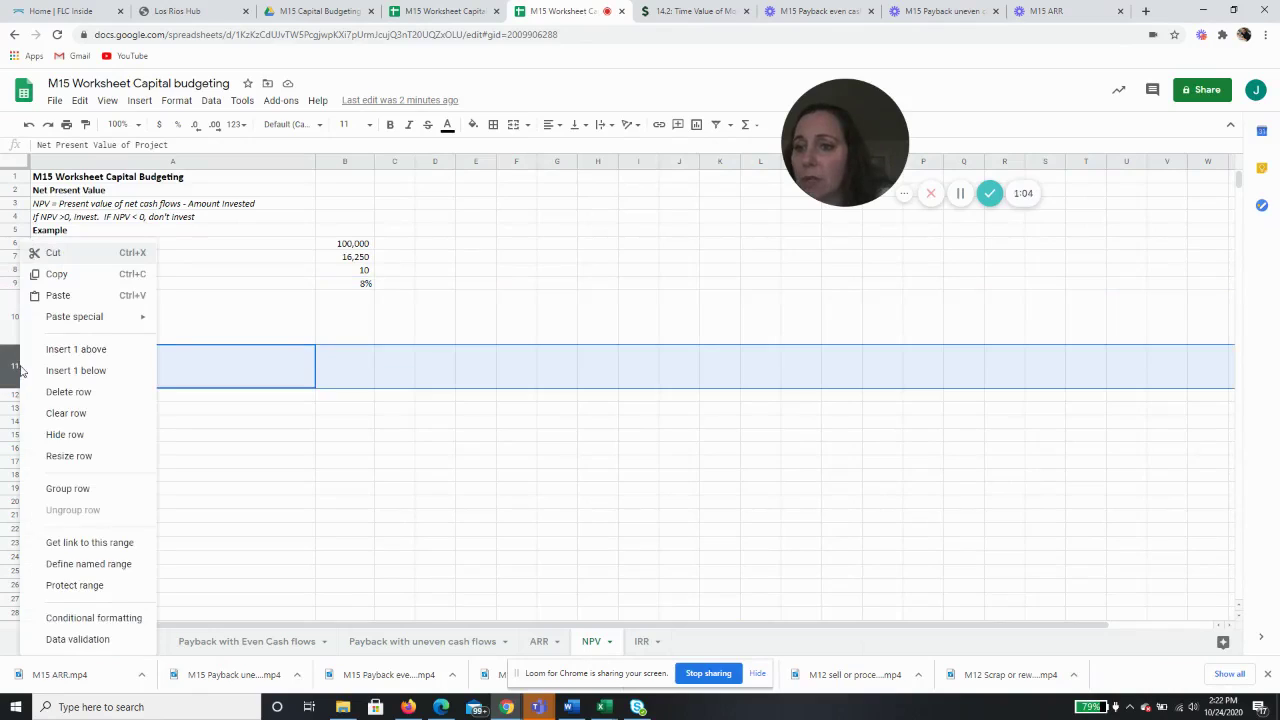
{"action": "left_click", "coordinate": [50, 349]}
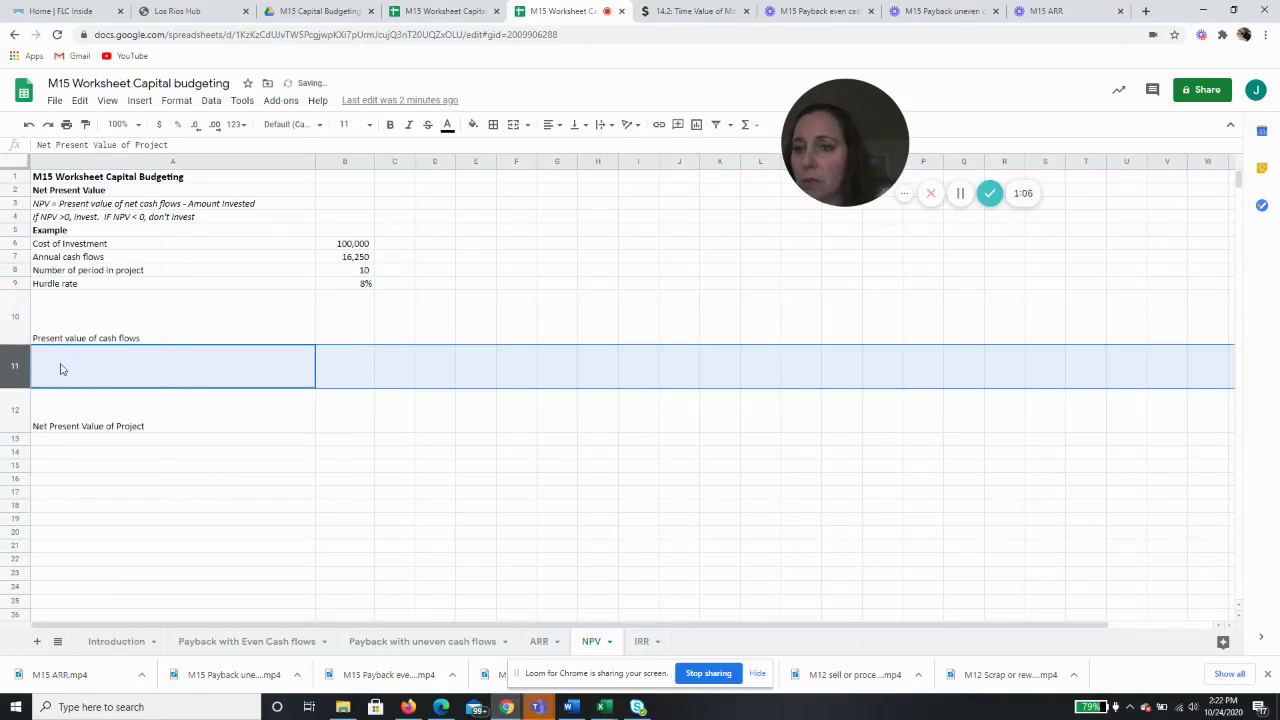
{"action": "left_click", "coordinate": [84, 367]}
Look up the factor for 10 periods at 8% in the LibreTexts present value of an ordinary annuity table.
{"action": "left_click", "coordinate": [114, 333]}
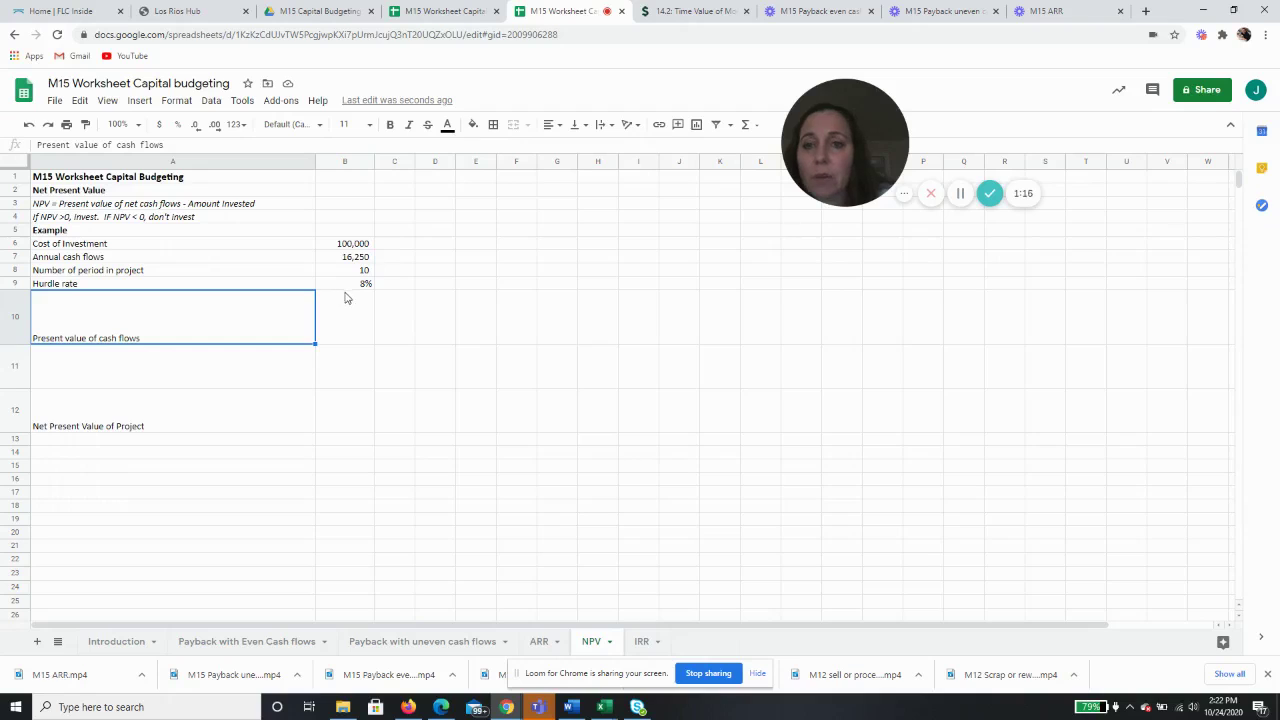
{"action": "left_click", "coordinate": [346, 275]}
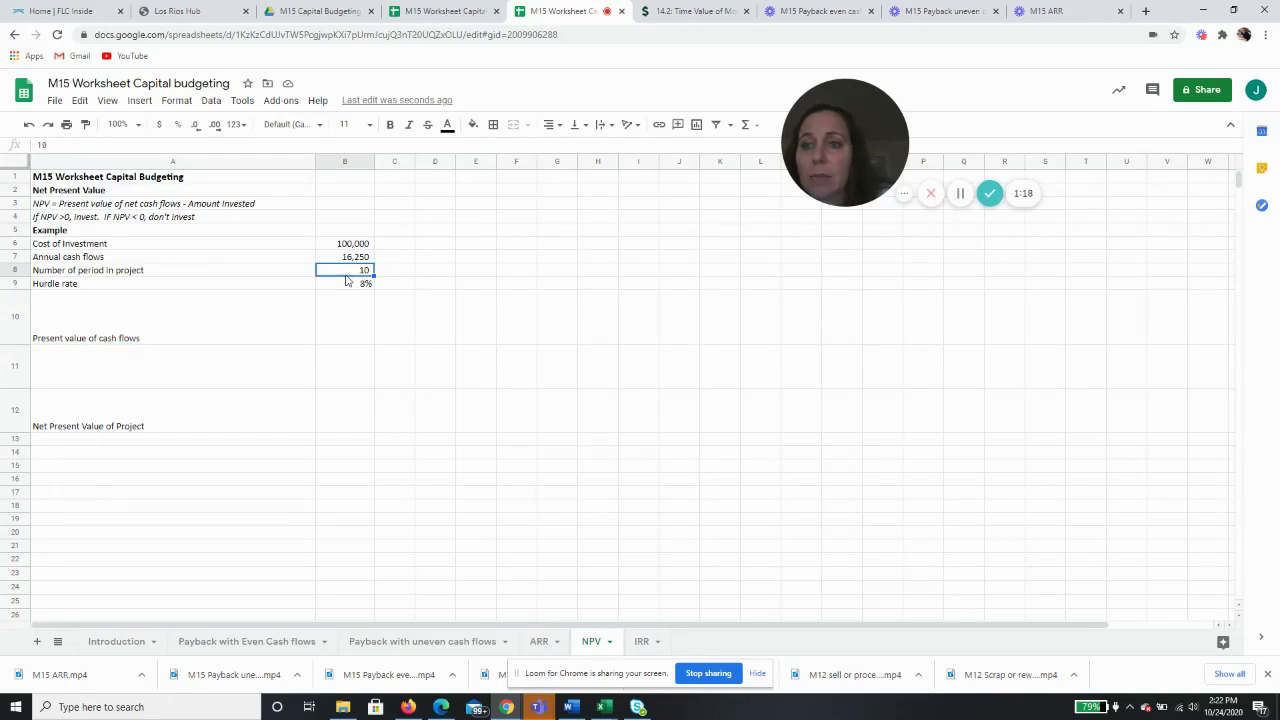
{"action": "left_click", "coordinate": [346, 284]}
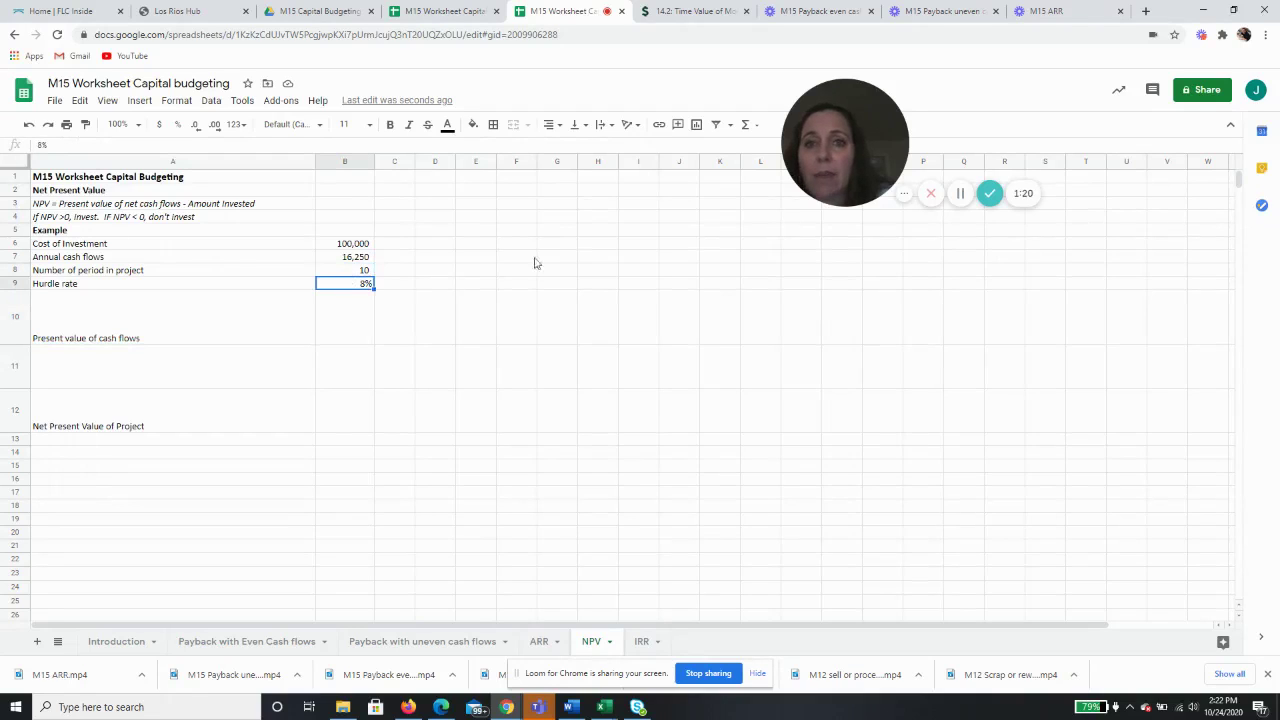
{"action": "left_click", "coordinate": [700, 11]}
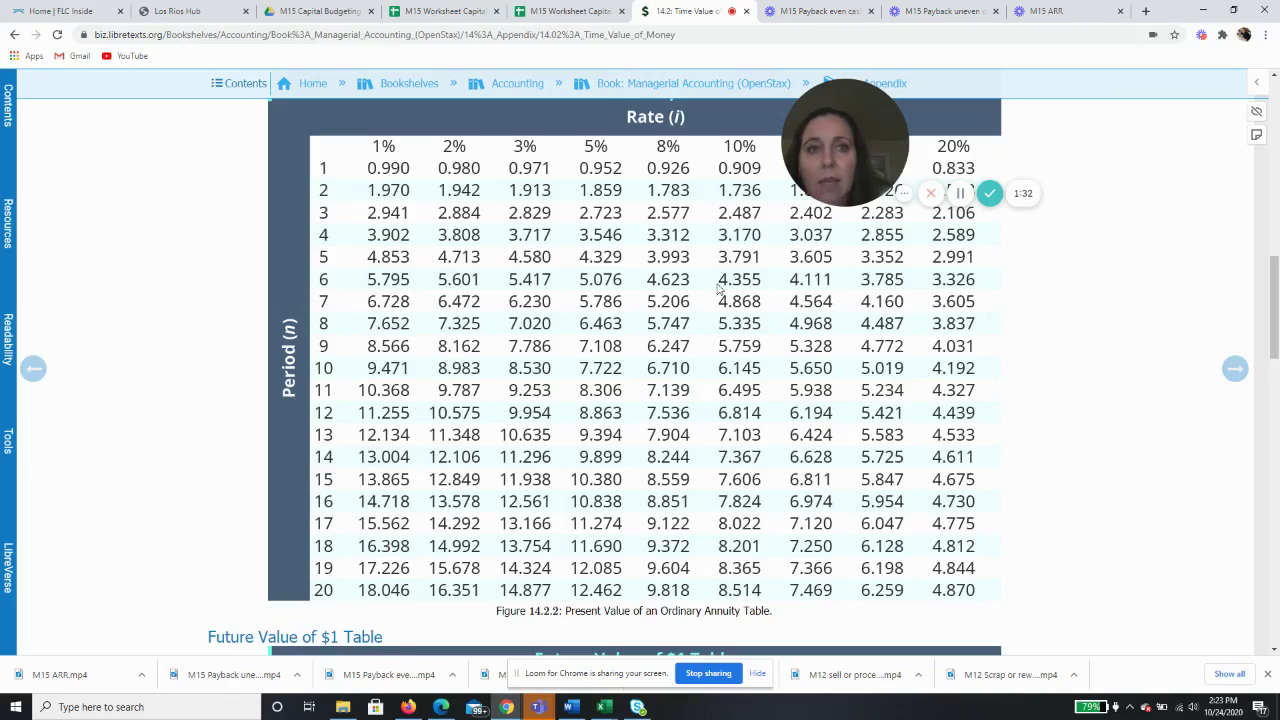
{"action": "left_click", "coordinate": [575, 14]}
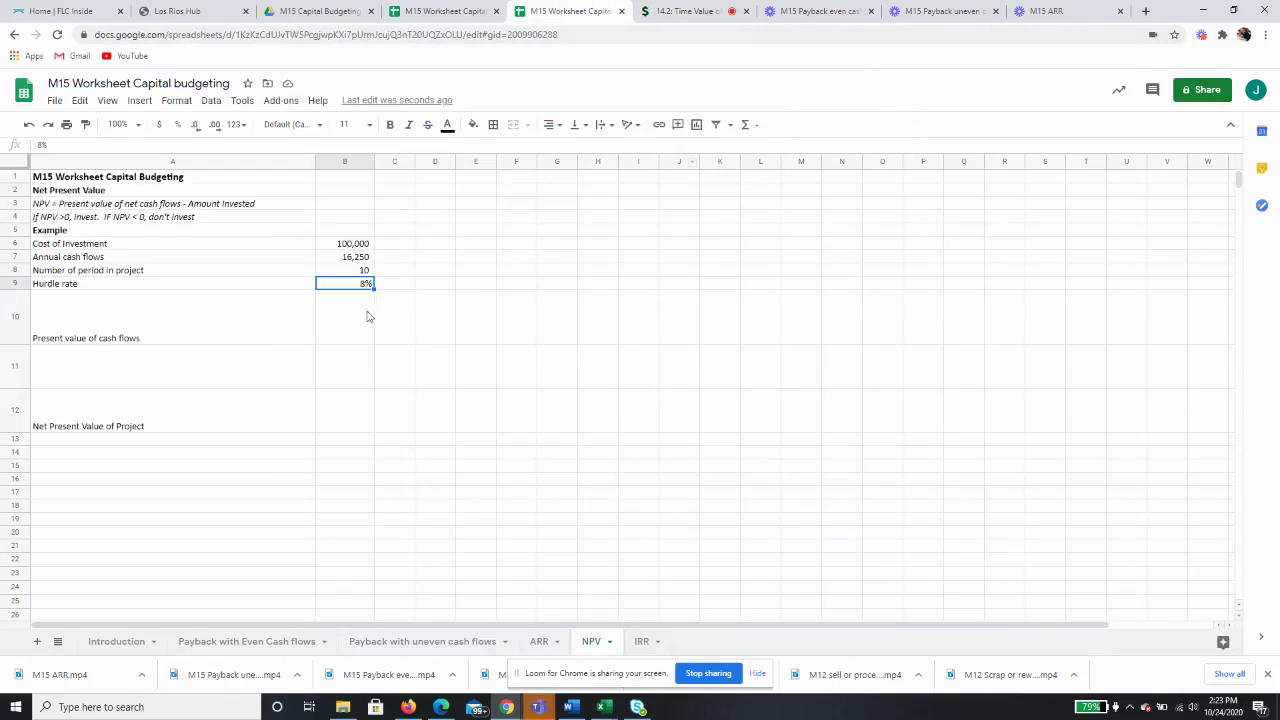
Insert a row above "Present value of cash flows" and enter the factor 6.71 in B10.
{"action": "left_click", "coordinate": [17, 318]}
{"action": "right_click", "coordinate": [17, 318]}
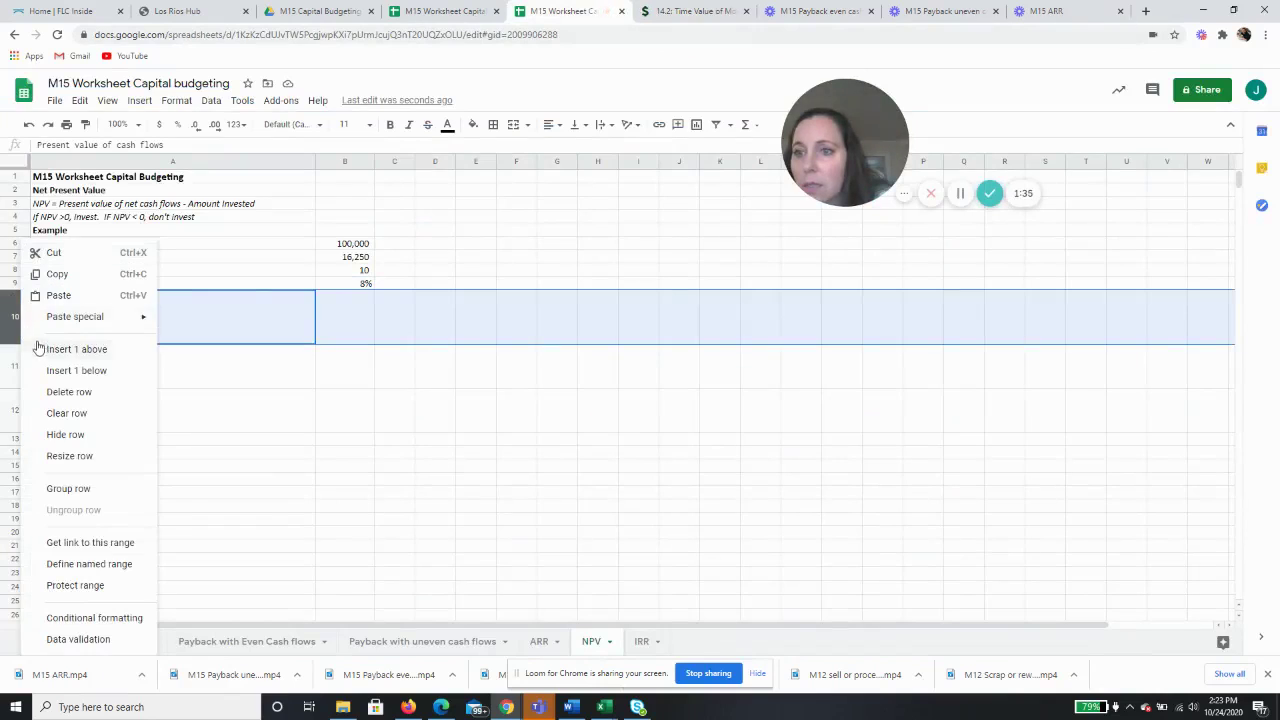
{"action": "left_click", "coordinate": [50, 350]}
{"action": "left_click", "coordinate": [335, 316]}
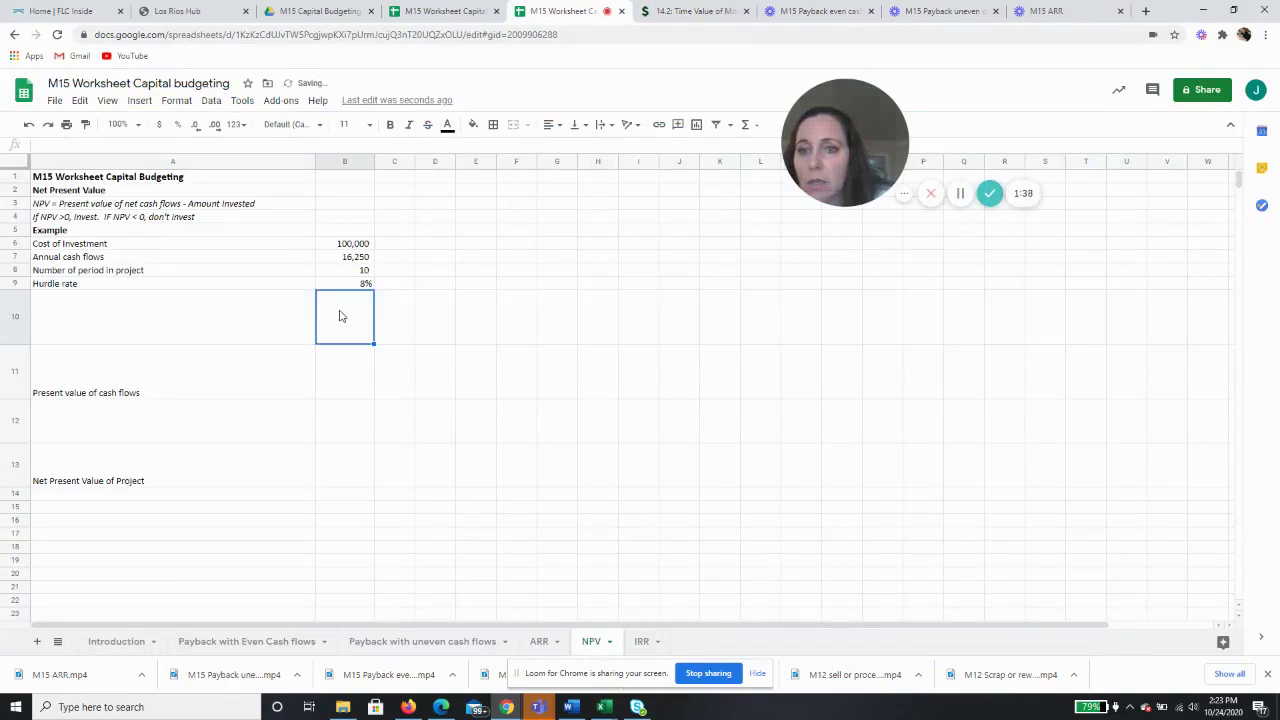
{"action": "type", "text": "8."}
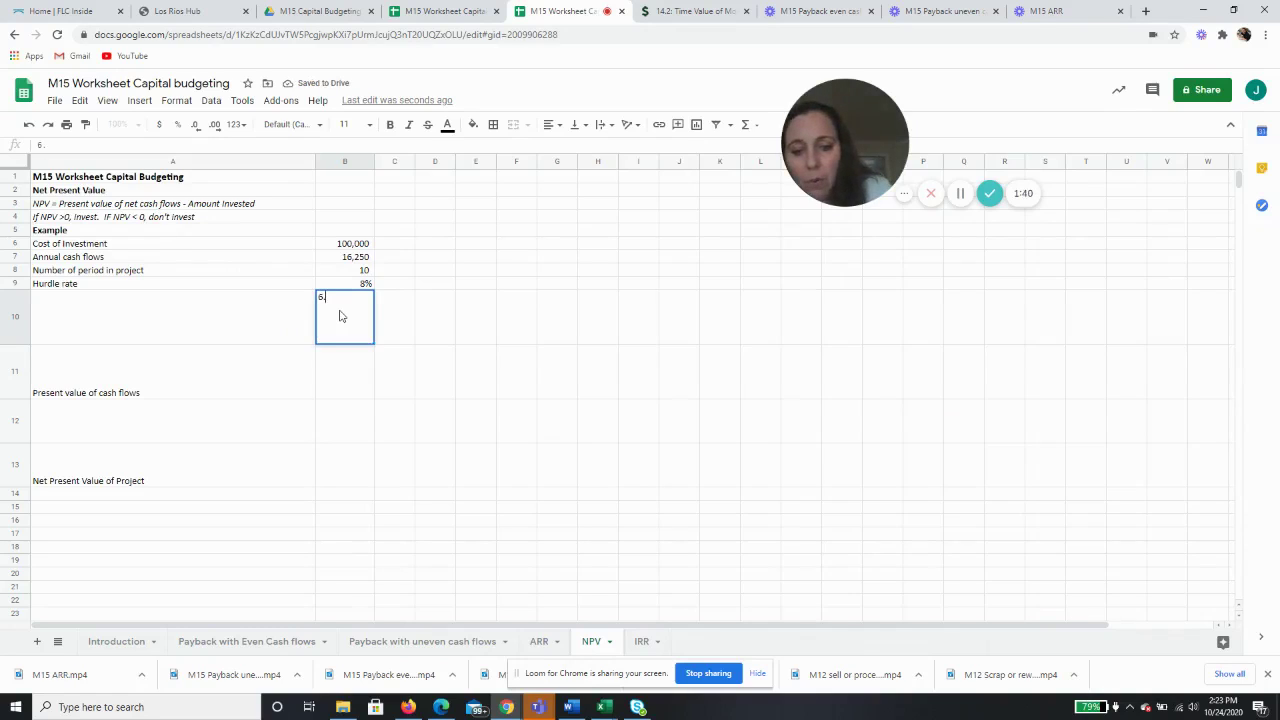
{"action": "type", "text": "7101"}
{"action": "key", "text": "Return"}
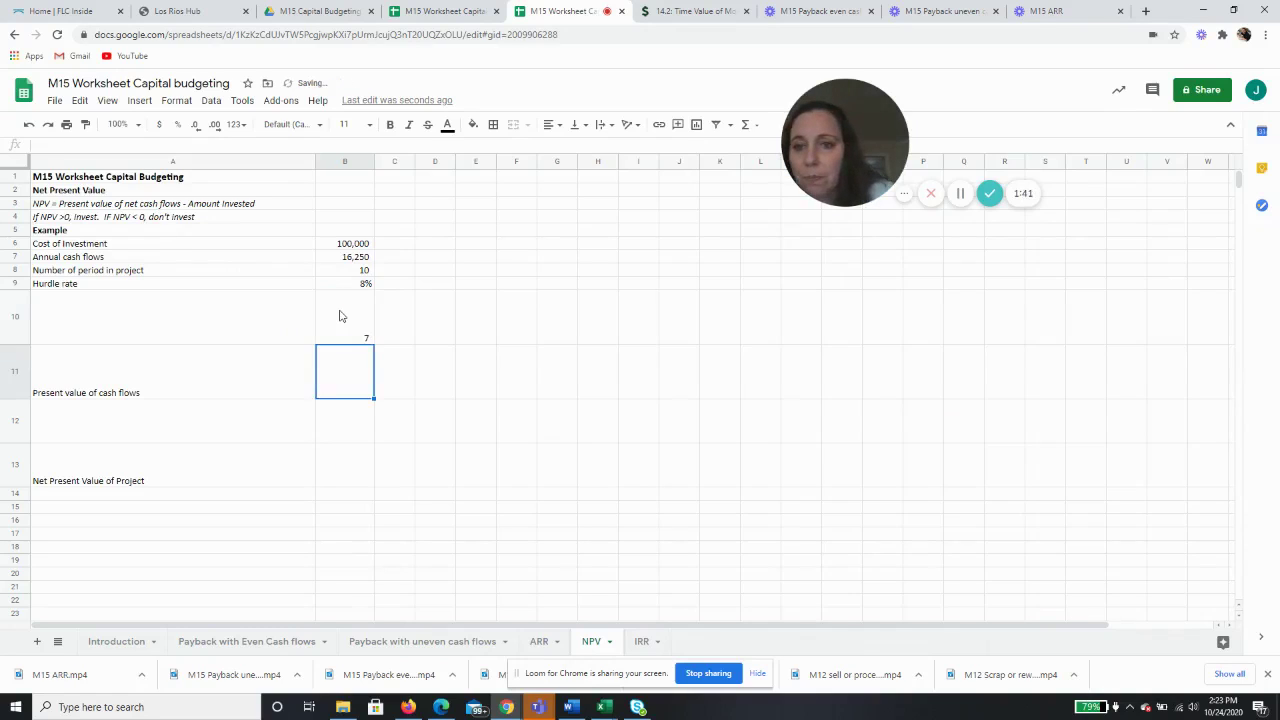
Show the factor in B10 with four decimal places.
{"action": "left_click_drag", "start_coordinate": [203, 317], "coordinate": [314, 334]}
{"action": "left_click", "coordinate": [345, 330]}
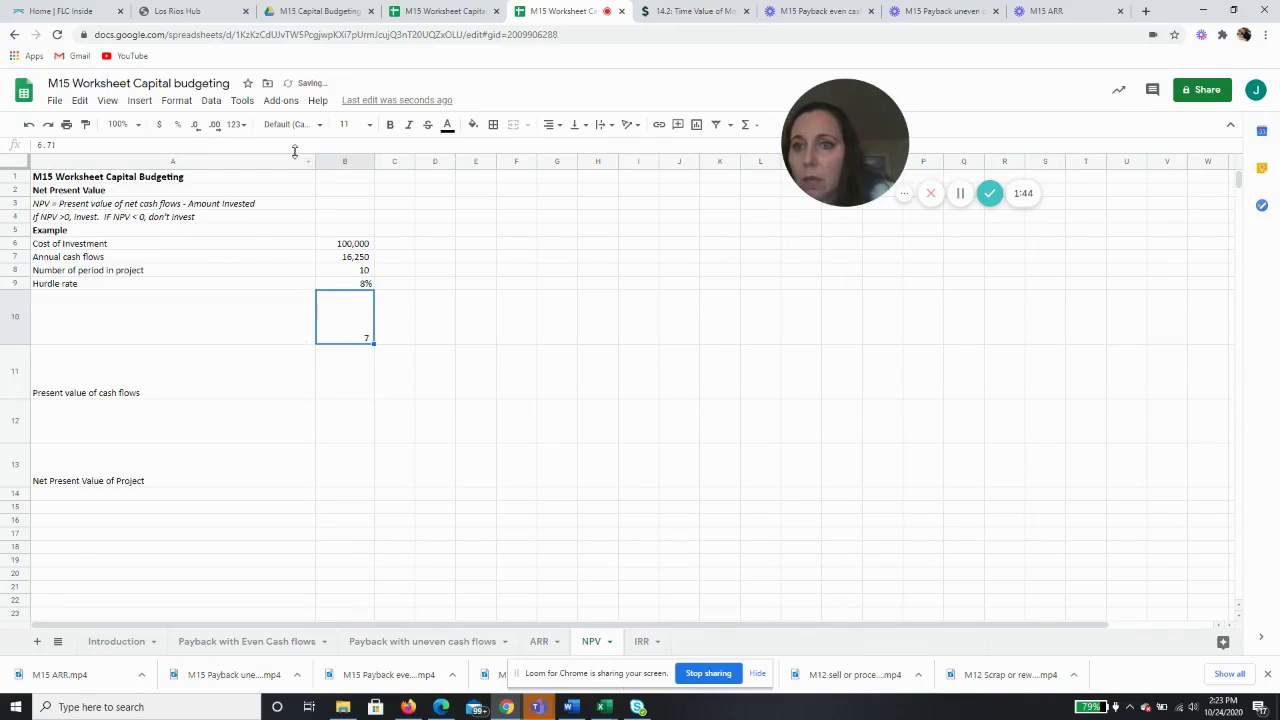
{"action": "left_click", "coordinate": [214, 125]}
{"action": "left_click", "coordinate": [214, 126]}
{"action": "left_click", "coordinate": [214, 126]}
Label the factor's row in A10 as "PV rate from table".
{"action": "left_click", "coordinate": [232, 307]}
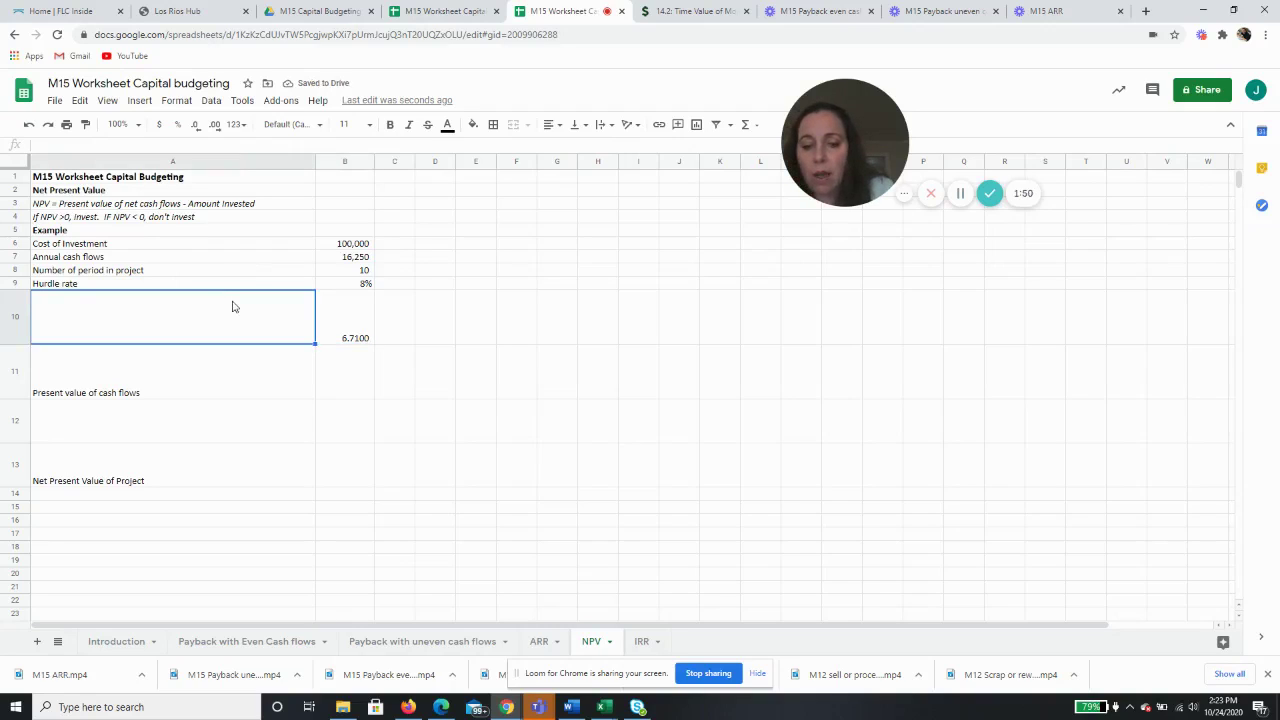
{"action": "type", "text": "PV rate from "}
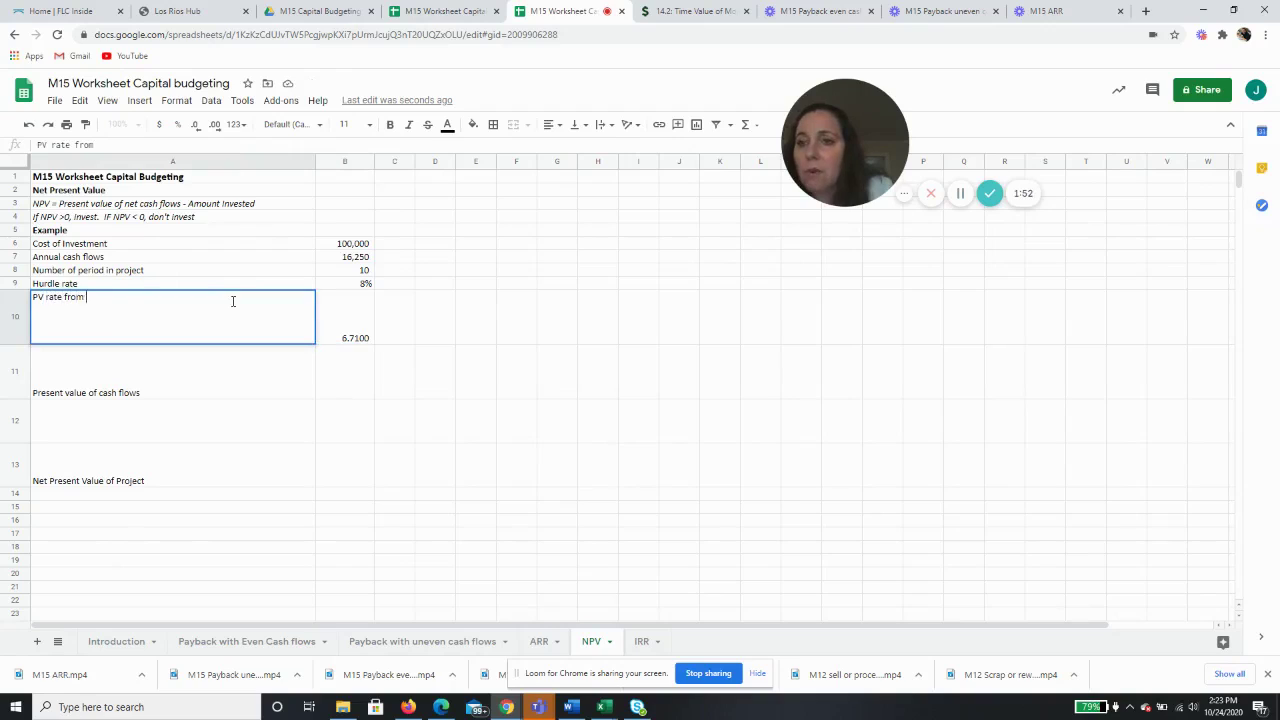
{"action": "type", "text": "table"}
{"action": "key", "text": "Tab"}
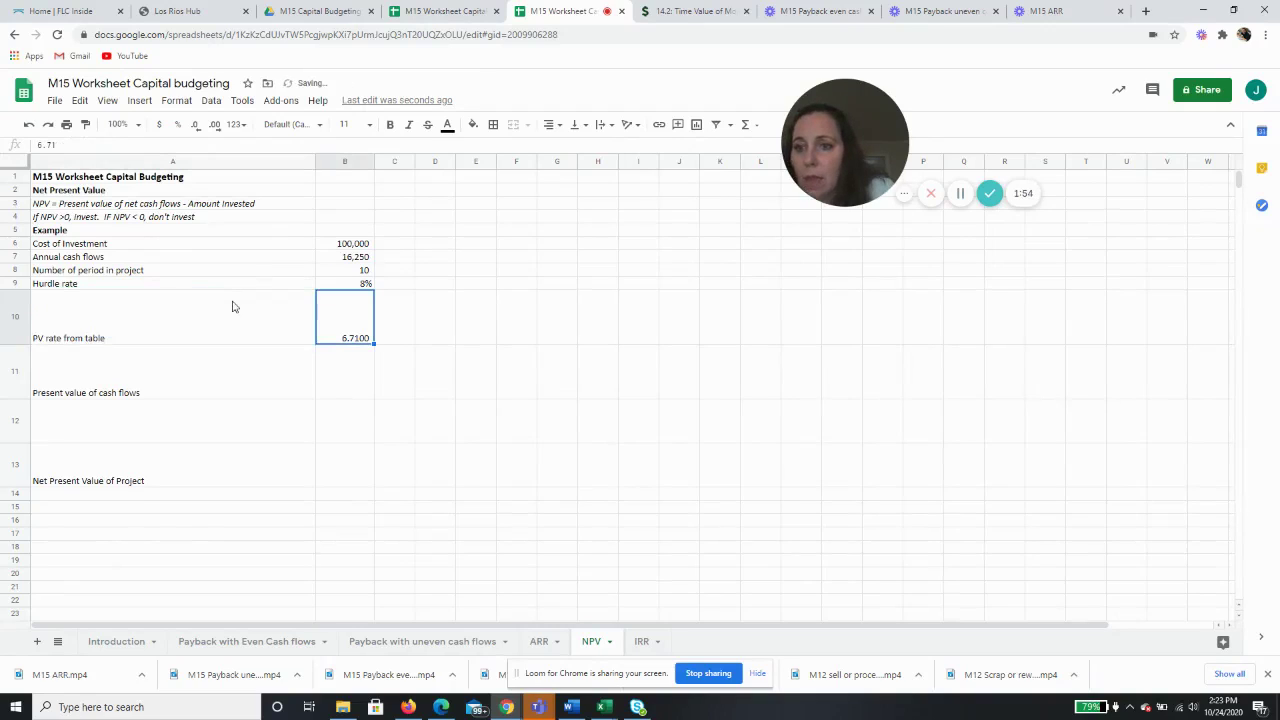
{"action": "left_click", "coordinate": [232, 305]}
{"action": "key", "text": "BackSpace"}
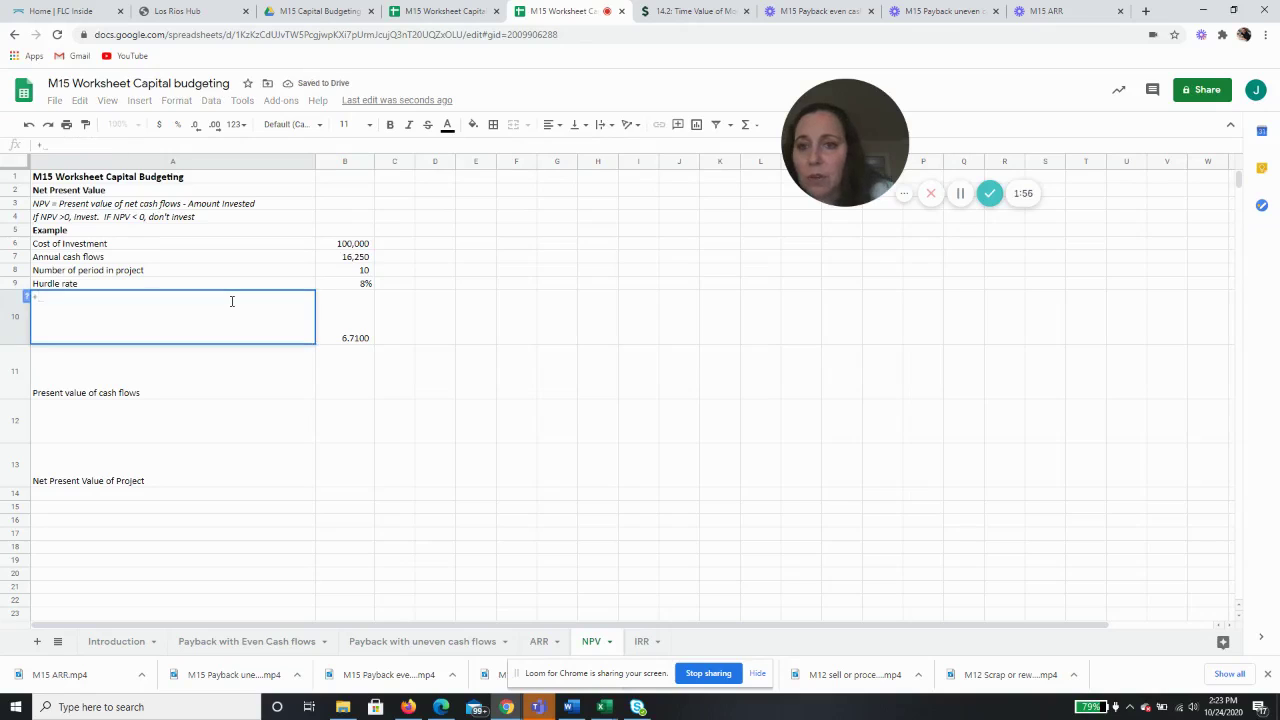
{"action": "type", "text": "+"}
{"action": "key", "text": "Return"}
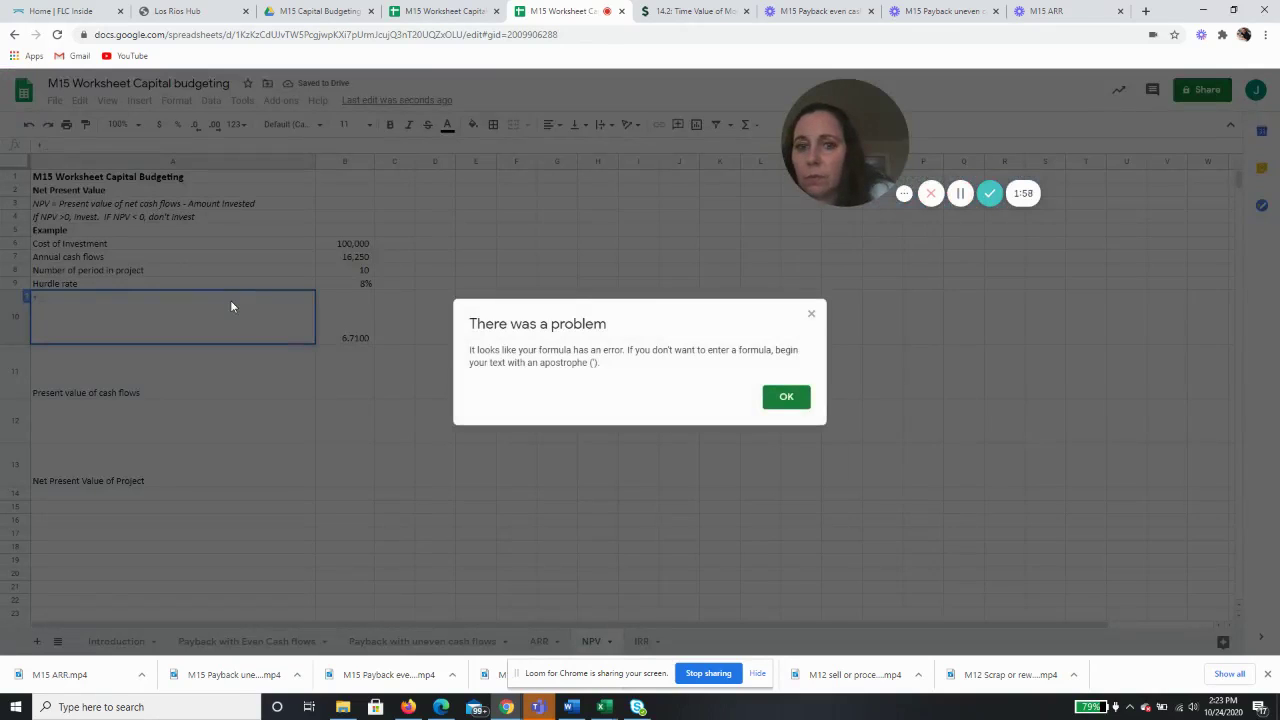
{"action": "left_click", "coordinate": [786, 397]}
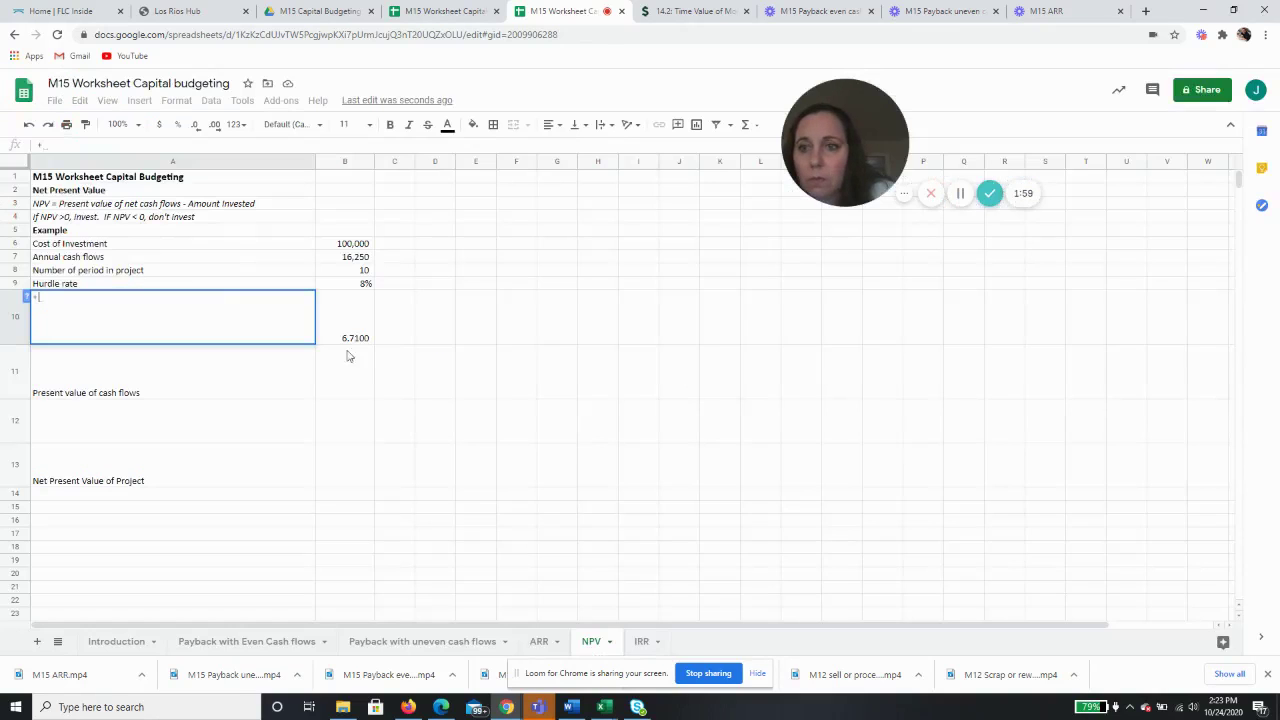
{"action": "key", "text": "BackSpace"}
{"action": "left_click", "coordinate": [207, 360]}
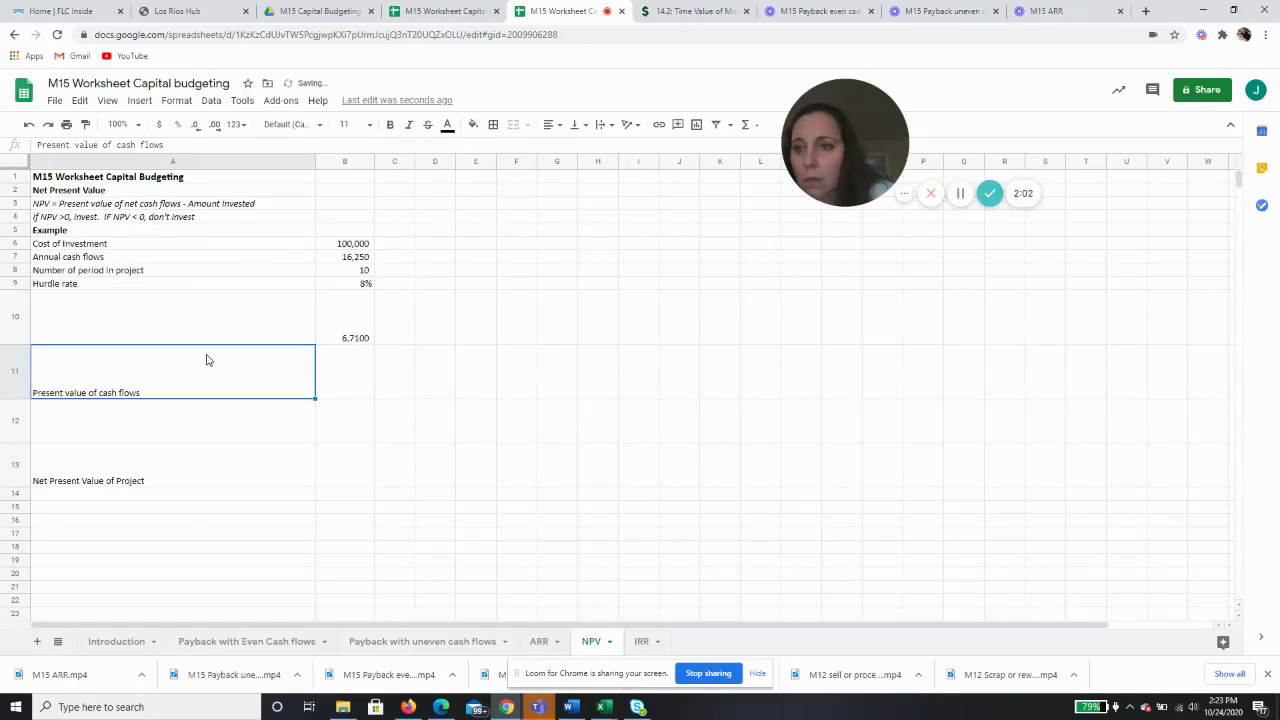
{"action": "right_click", "coordinate": [195, 318]}
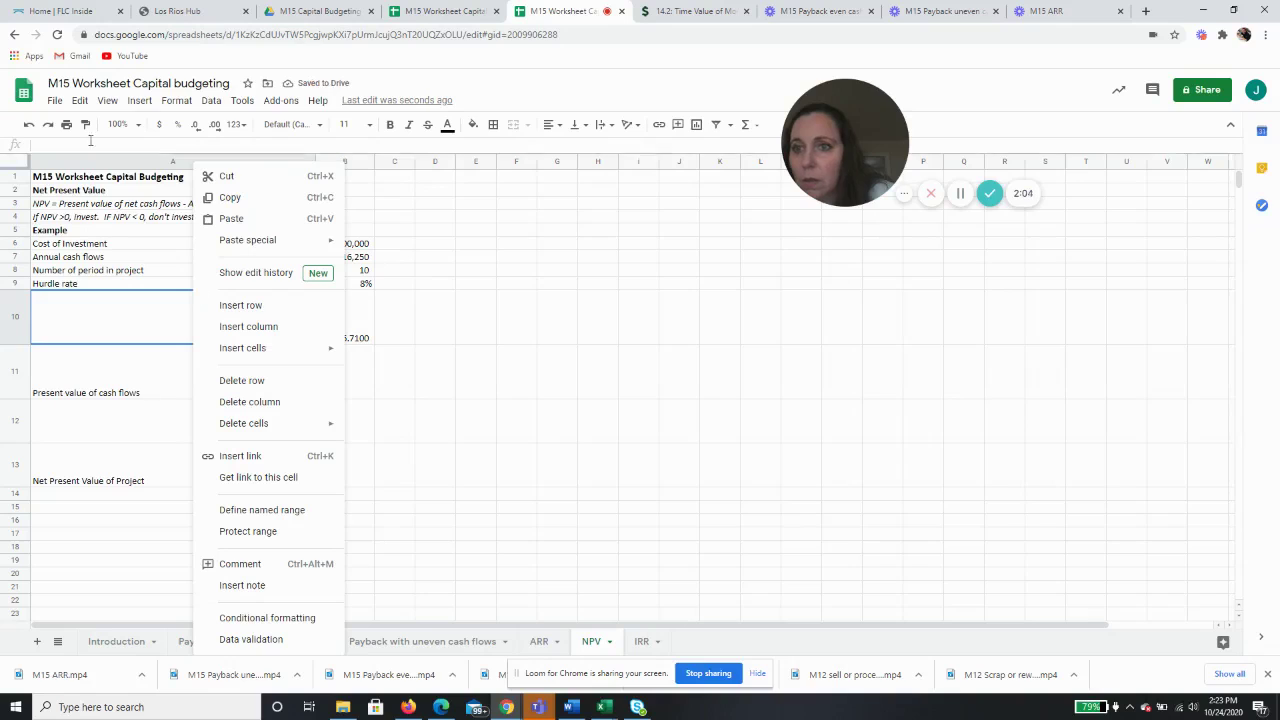
{"action": "left_click", "coordinate": [79, 100]}
{"action": "left_click", "coordinate": [92, 123]}
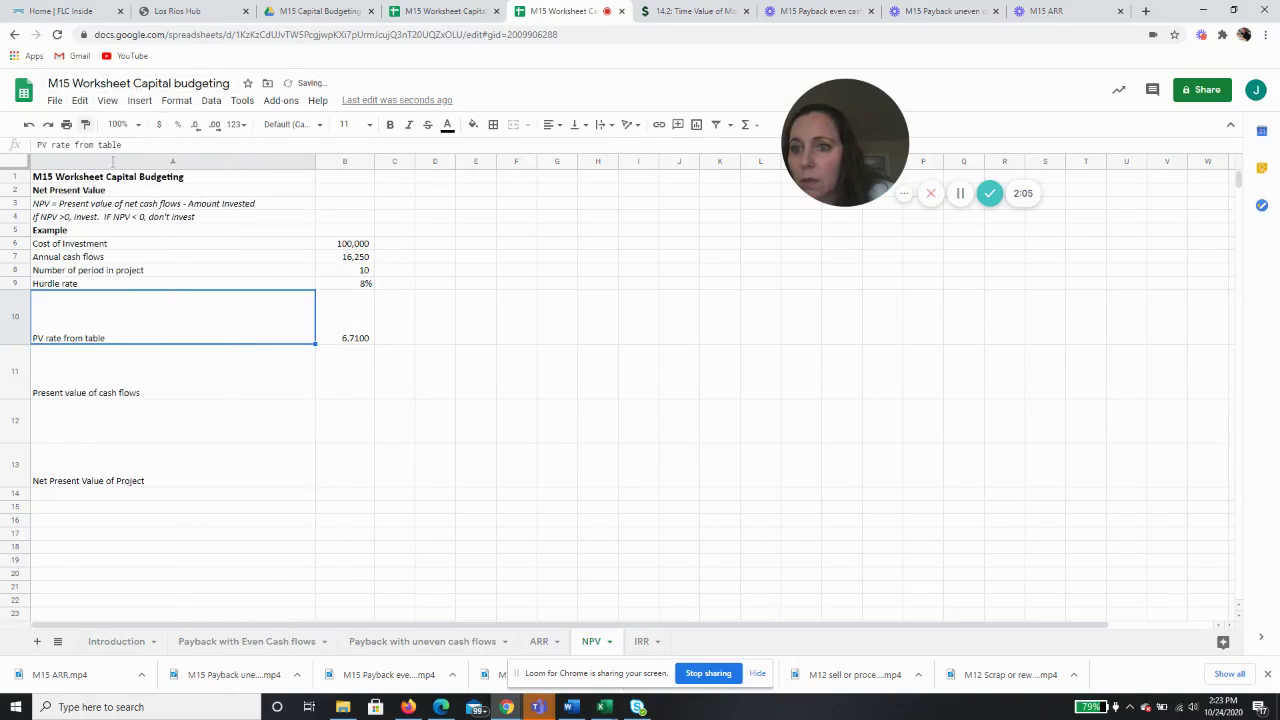
Calculate the present value of cash flows in B11 with the formula +B7*B10.
{"action": "left_click", "coordinate": [336, 375]}
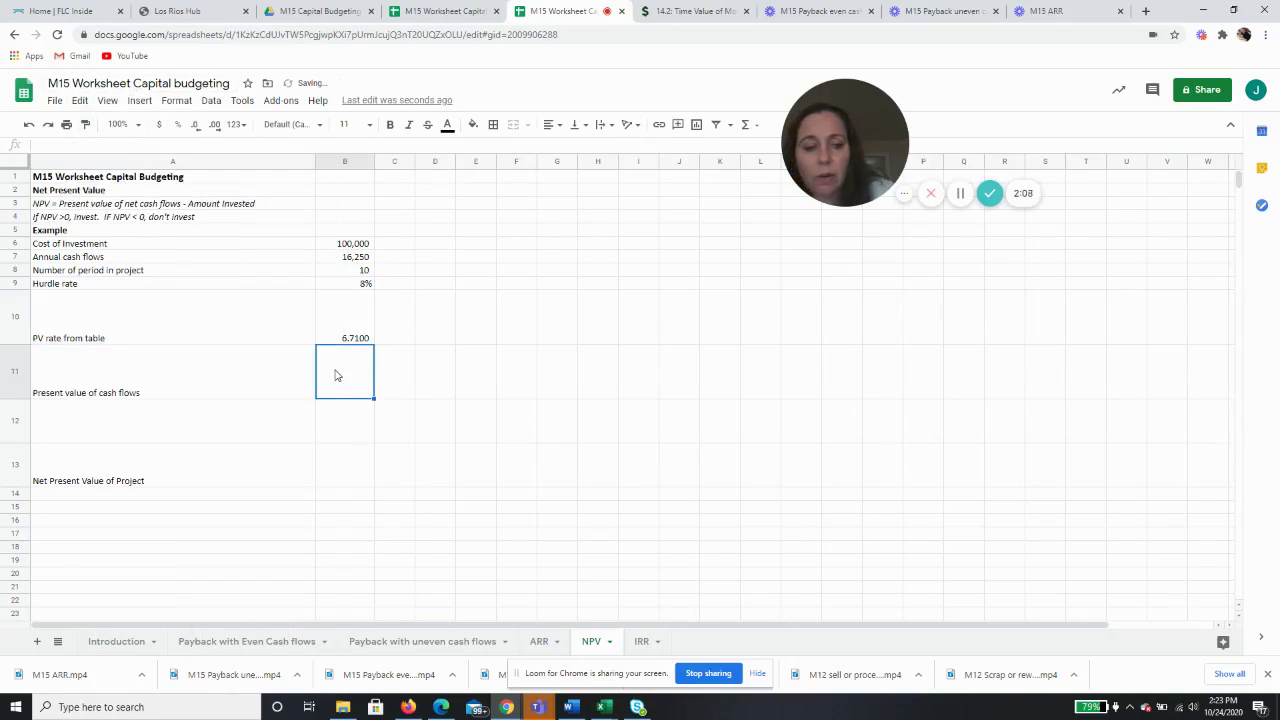
{"action": "type", "text": "+"}
{"action": "left_click", "coordinate": [360, 264]}
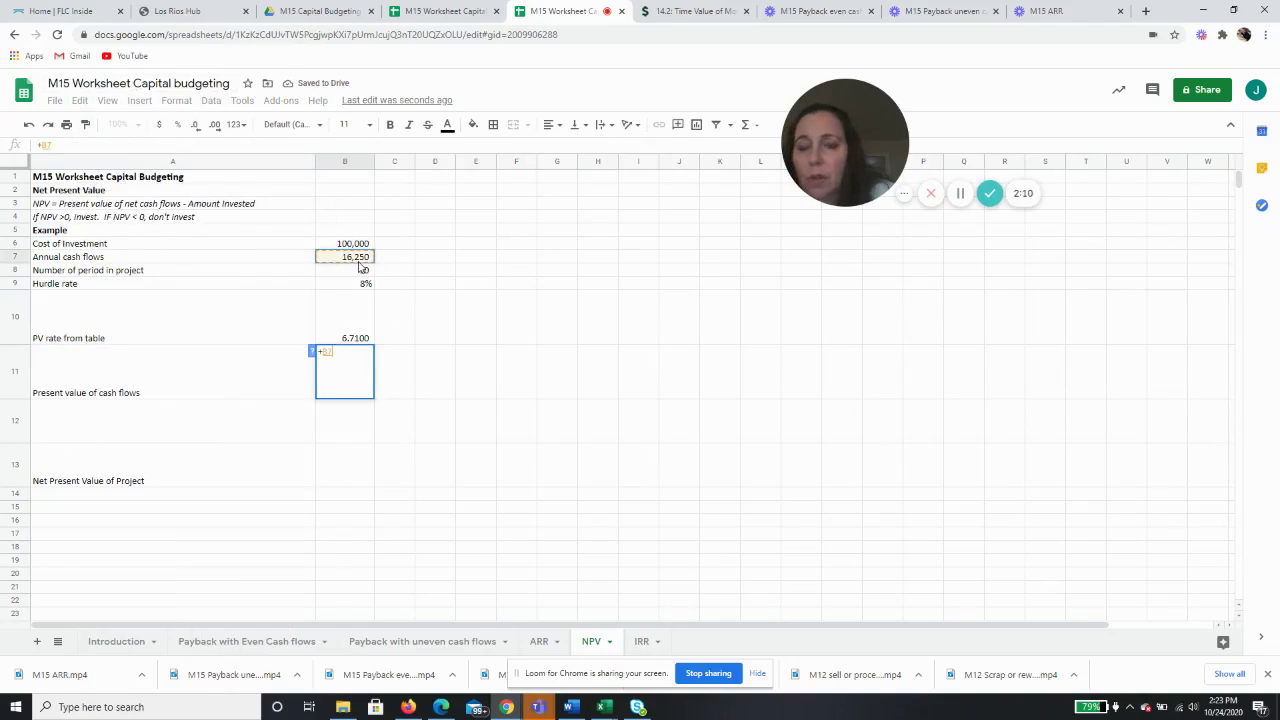
{"action": "type", "text": "*"}
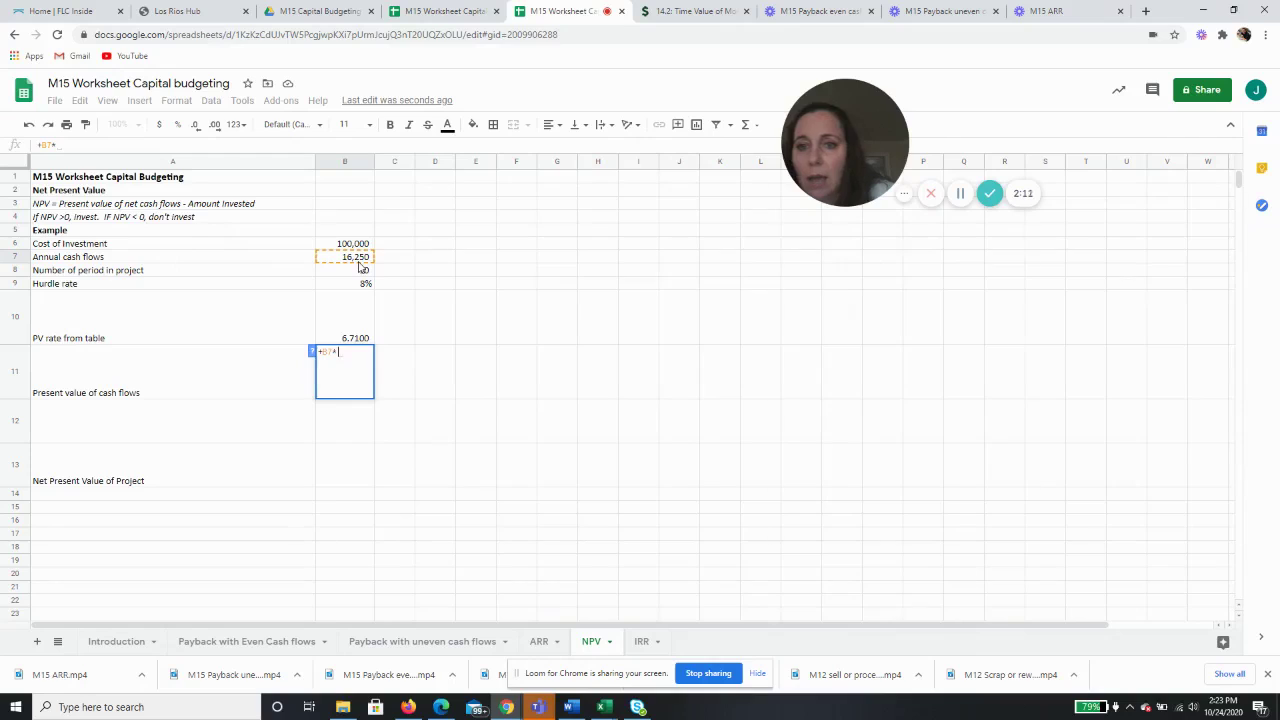
{"action": "left_click", "coordinate": [344, 322]}
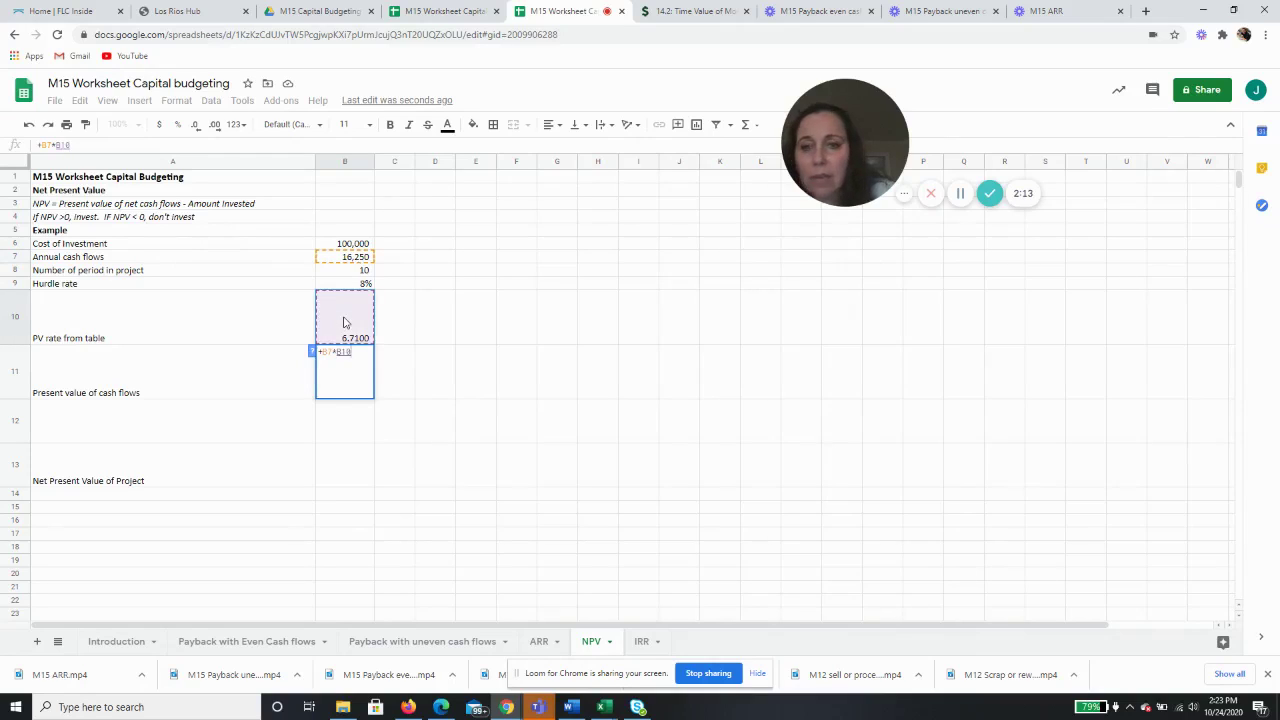
{"action": "key", "text": "Return"}
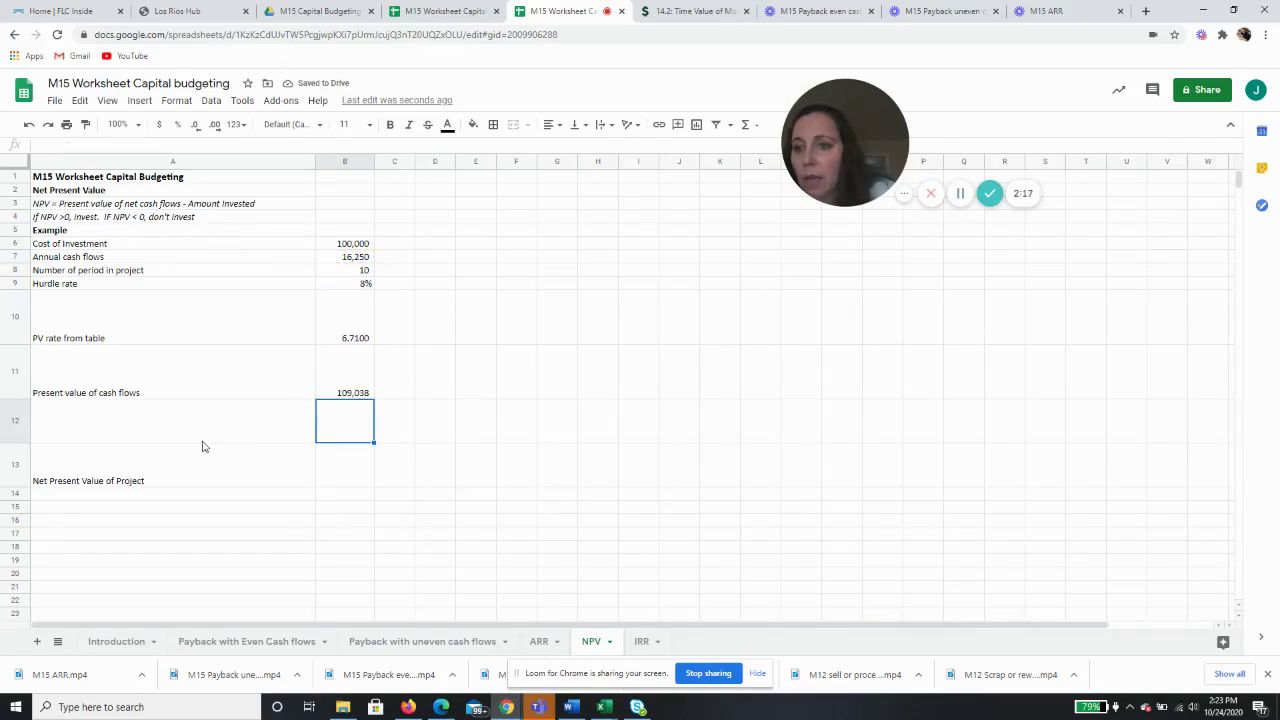
Extend the label in A11 to read "Present value of cash flows using table".
{"action": "left_click", "coordinate": [166, 441]}
{"action": "left_click", "coordinate": [172, 395]}
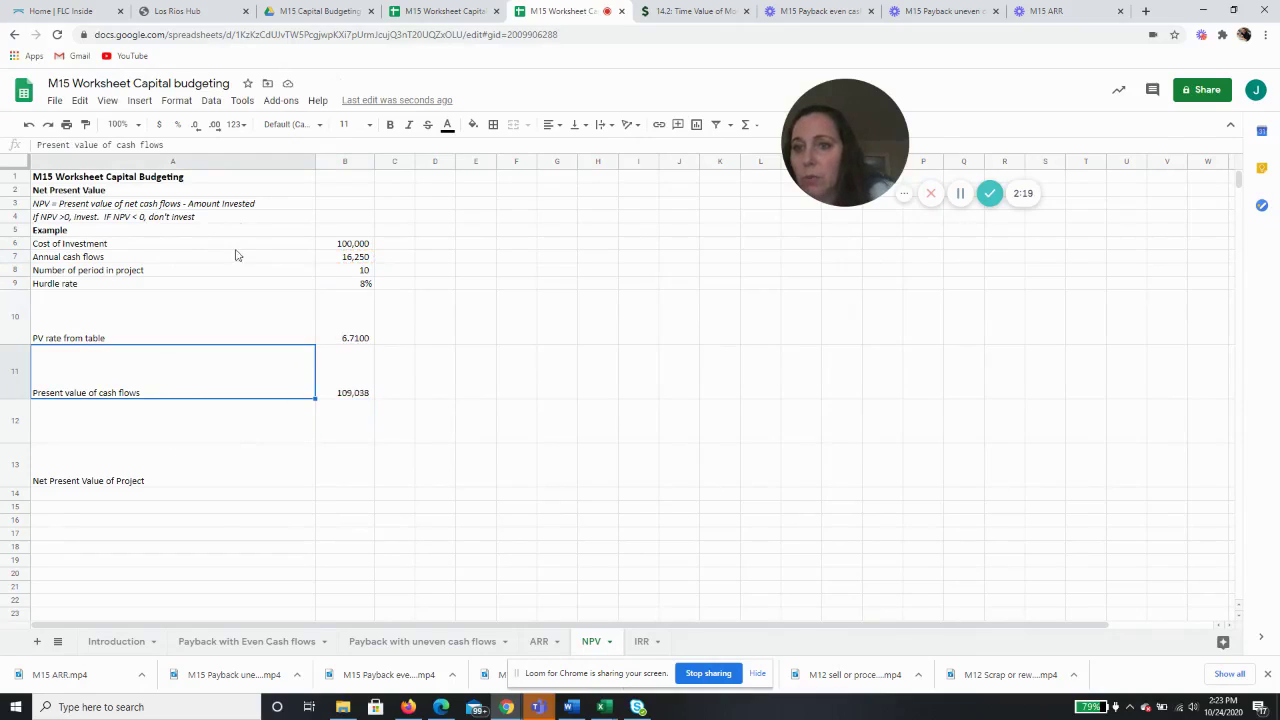
{"action": "right_click", "coordinate": [199, 149]}
{"action": "left_click", "coordinate": [199, 148]}
{"action": "type", "text": "sing"}
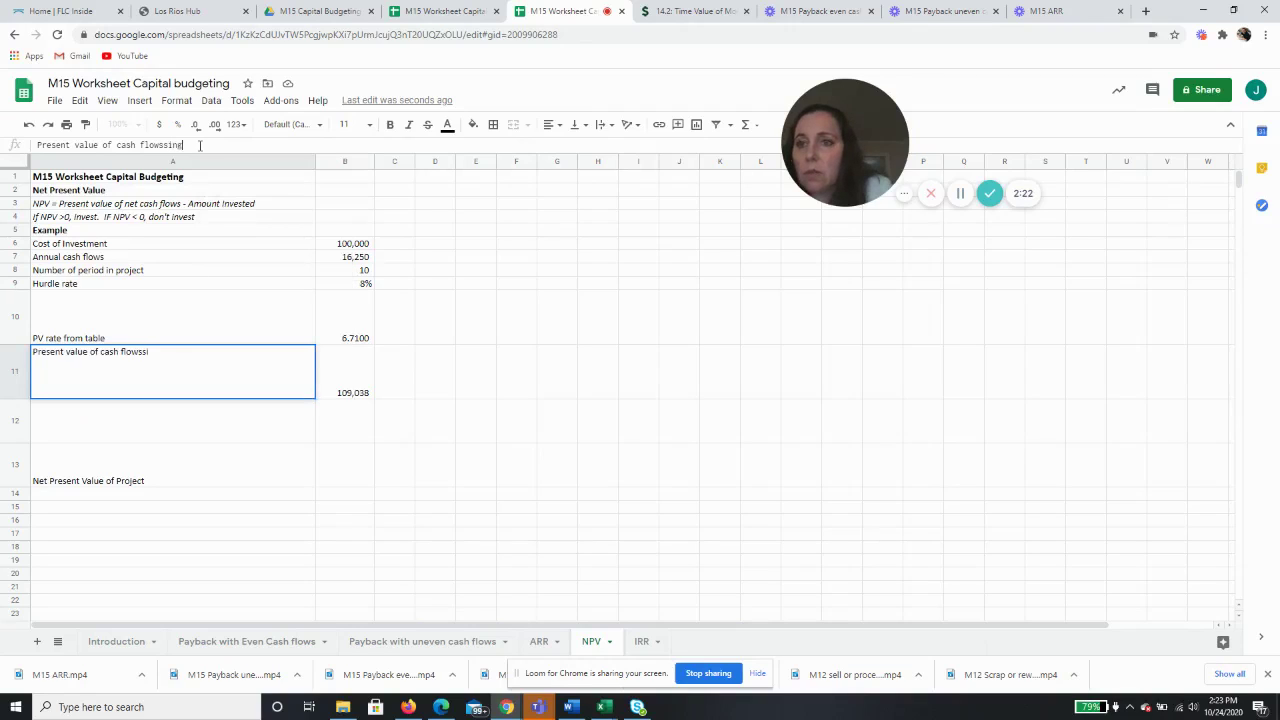
{"action": "key", "text": "BackSpace"}
{"action": "key", "text": "BackSpace"}
{"action": "key", "text": "BackSpace"}
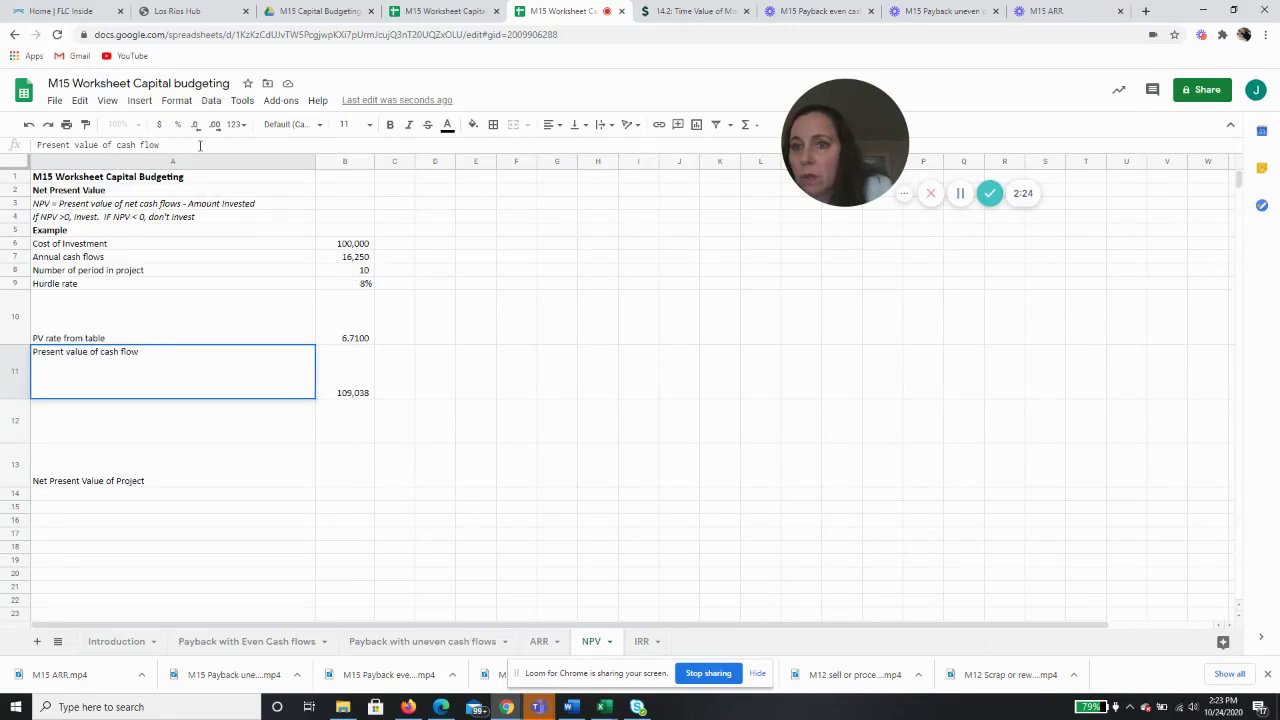
{"action": "type", "text": "using table"}
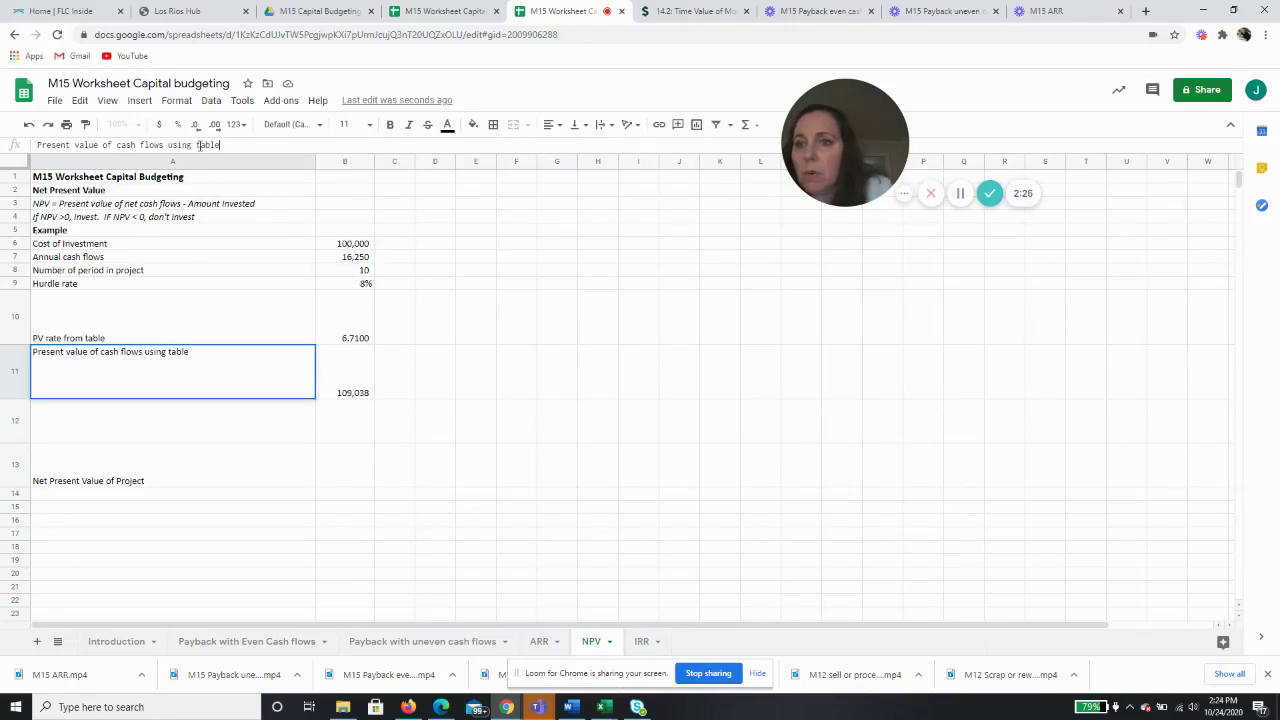
{"action": "key", "text": "Return"}
Label A12 as "present value of cash flows using excel".
{"action": "type", "text": "present value of cash flows using table"}
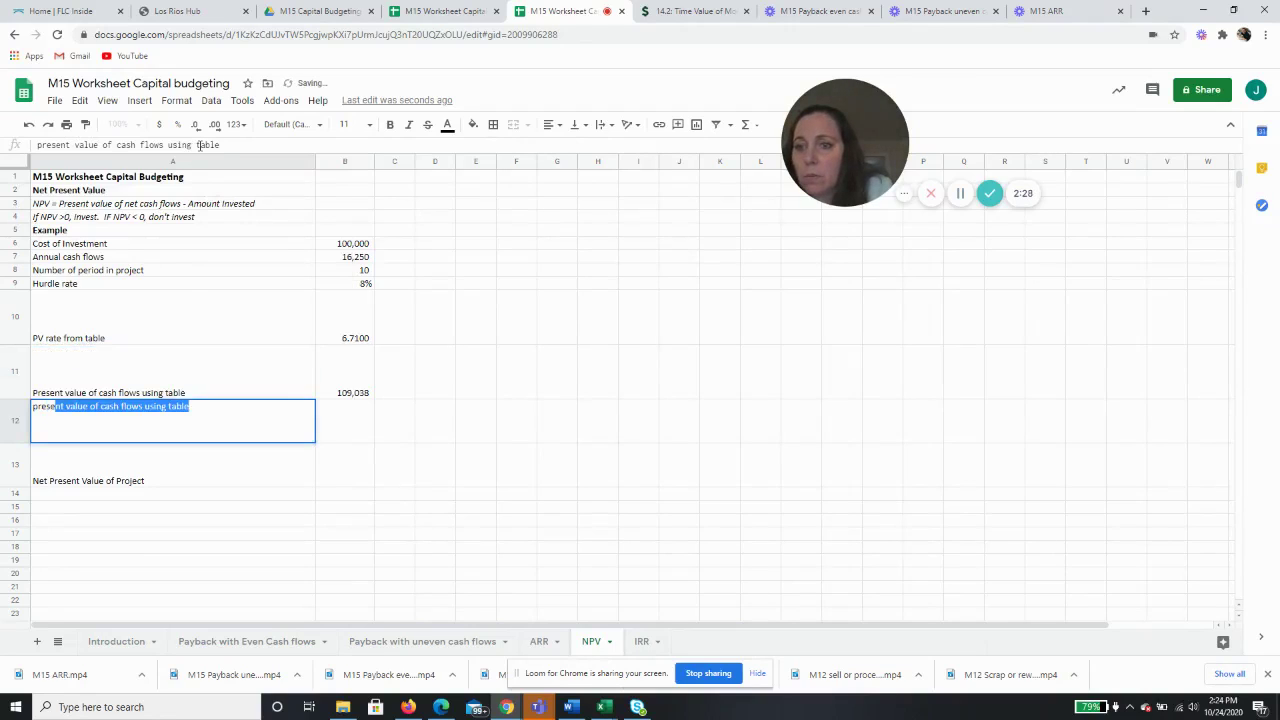
{"action": "key", "text": "Return"}
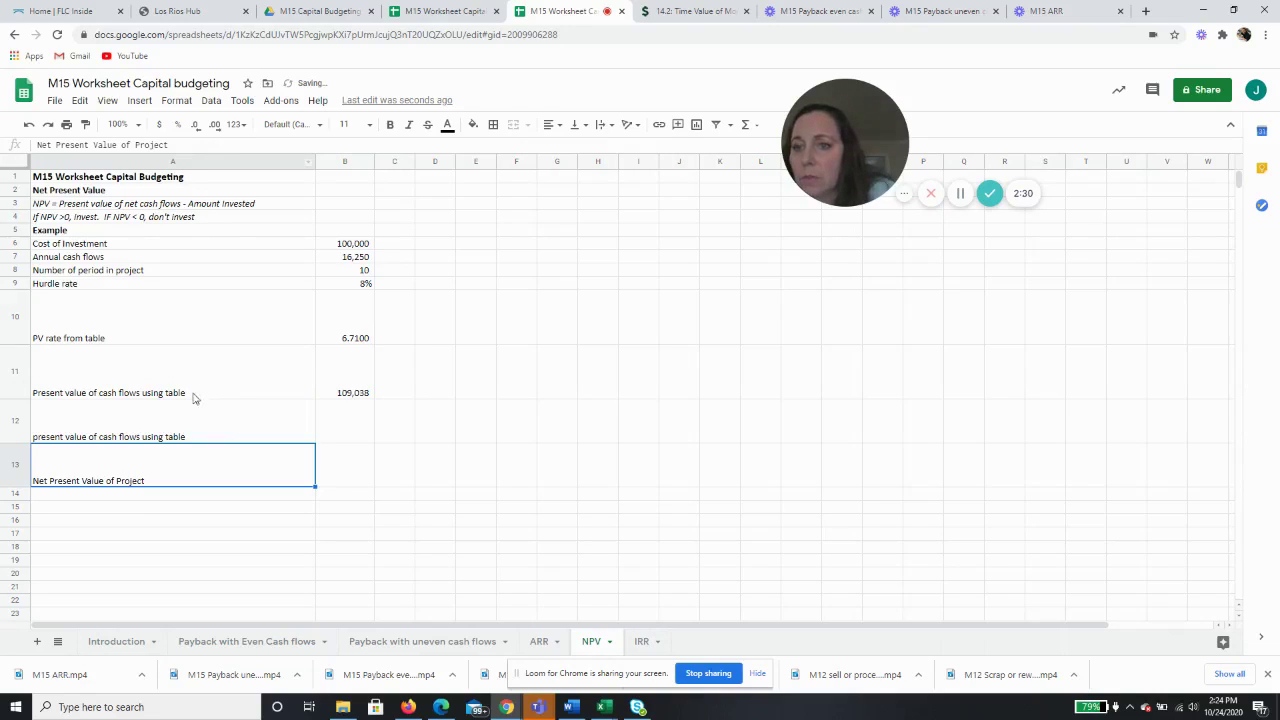
{"action": "left_click", "coordinate": [181, 425]}
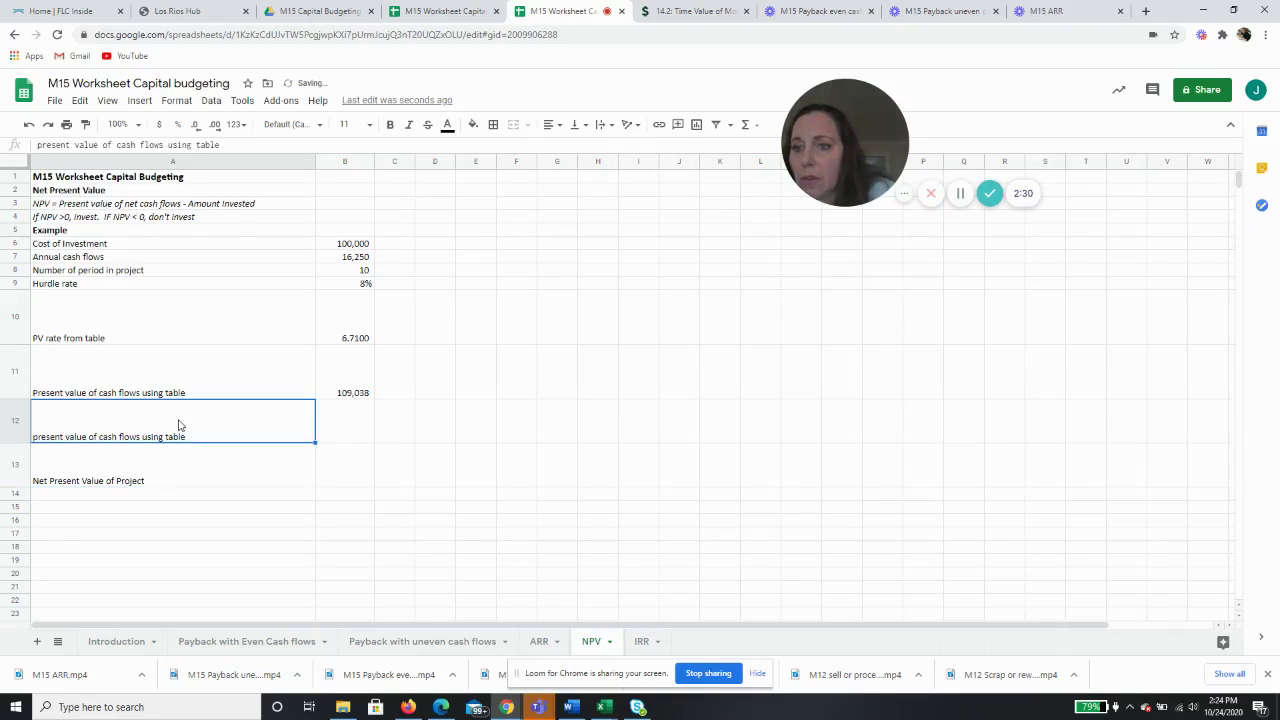
{"action": "left_click", "coordinate": [202, 145]}
{"action": "double_click", "coordinate": [207, 145]}
{"action": "type", "text": "excel"}
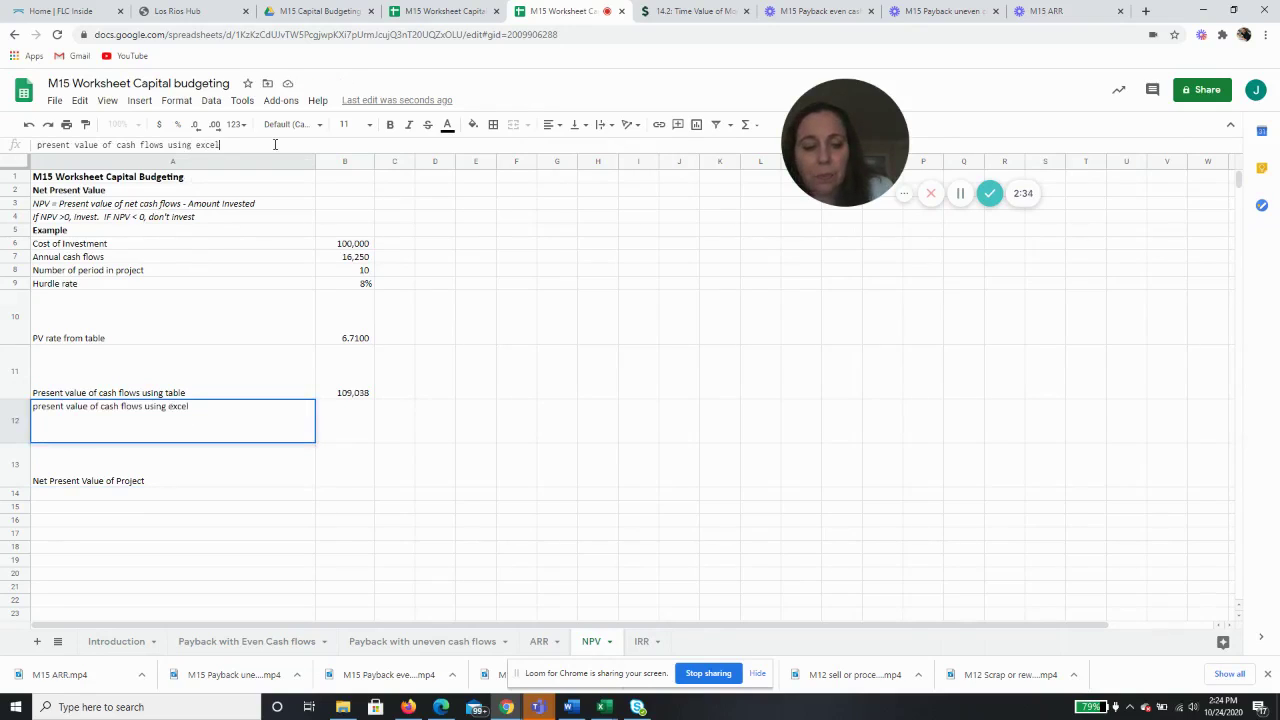
{"action": "key", "text": "Return"}
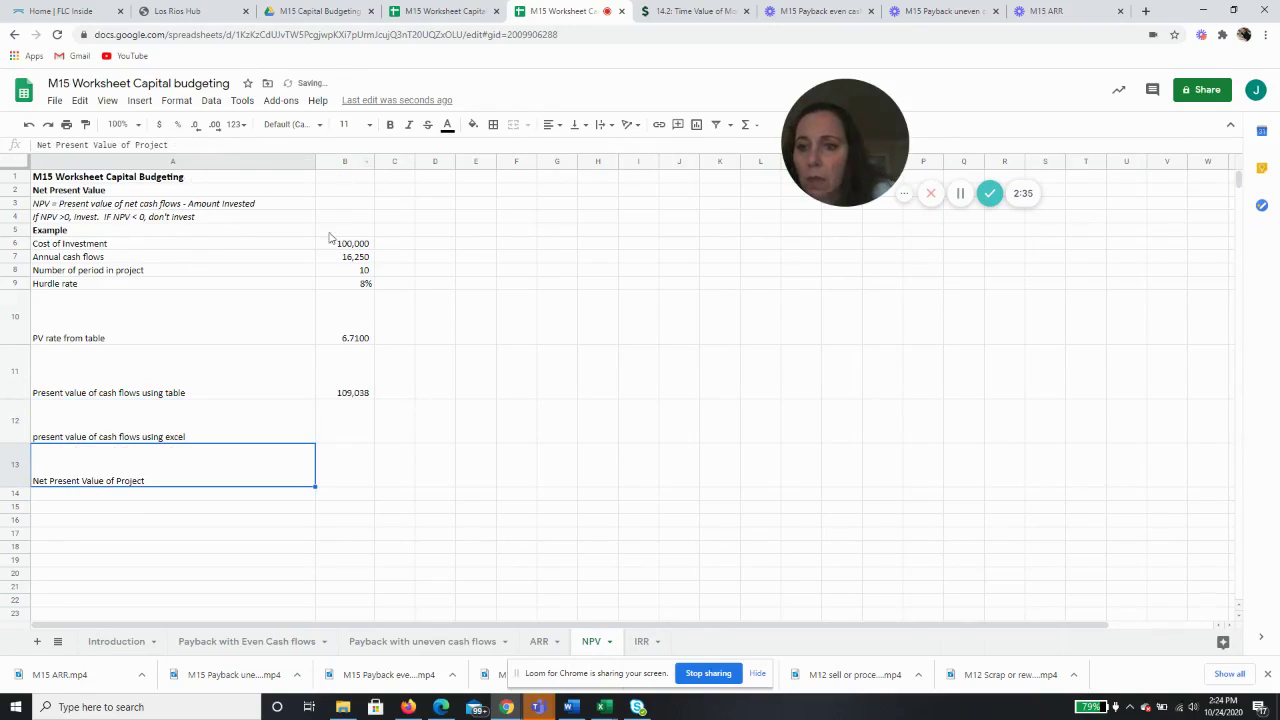
Insert the financial function PV into B12, beside the label for the Excel-based present value.
{"action": "left_click", "coordinate": [350, 421]}
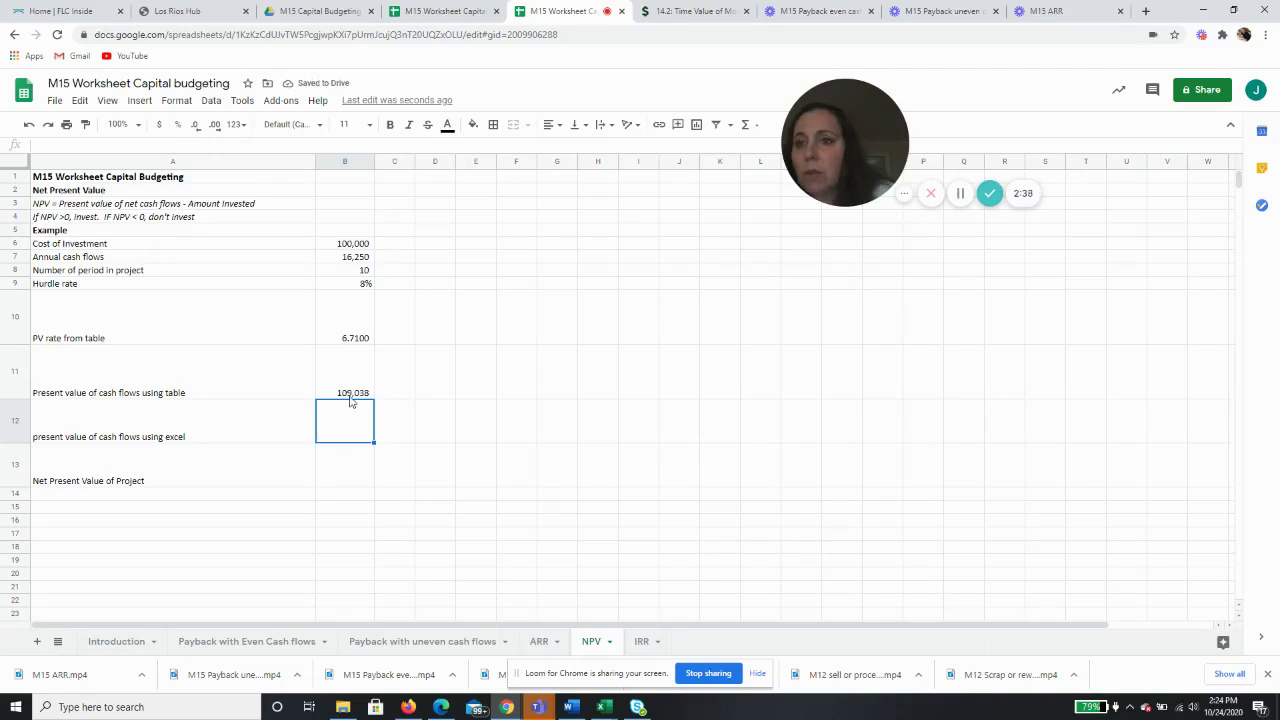
{"action": "left_click", "coordinate": [177, 101]}
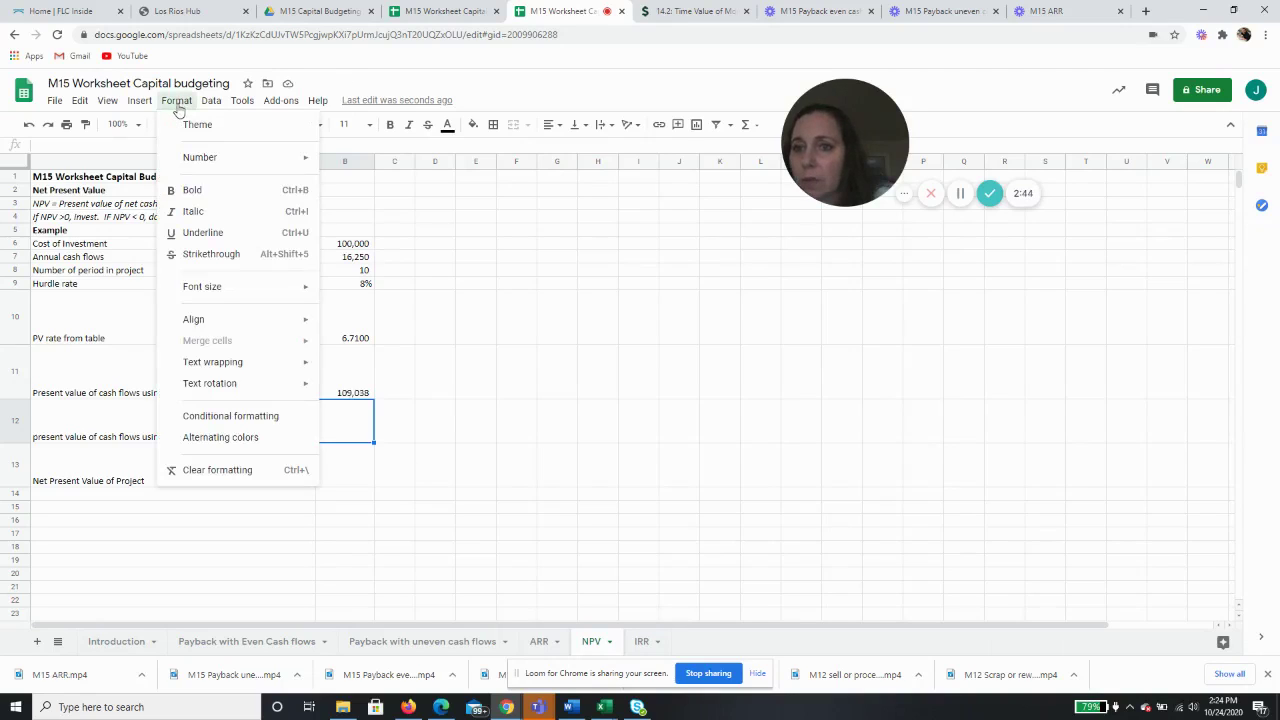
{"action": "left_click", "coordinate": [150, 104]}
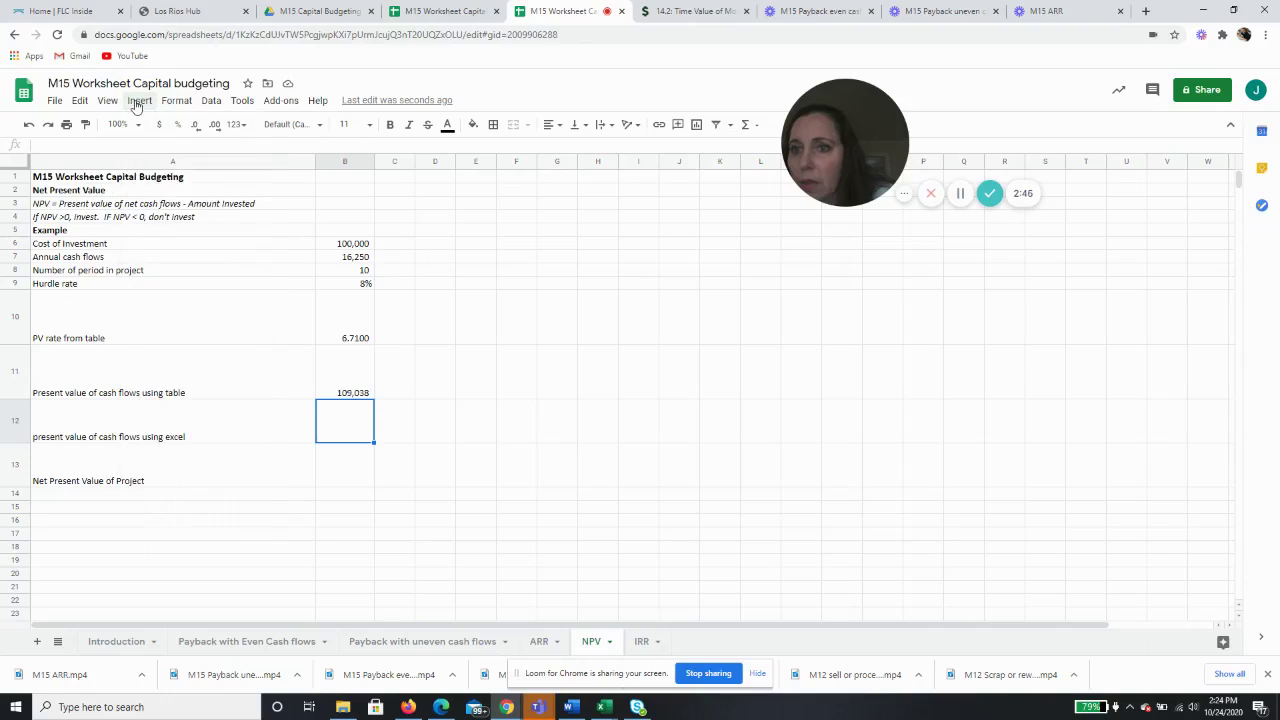
{"action": "left_click", "coordinate": [139, 101]}
{"action": "mouse_move", "coordinate": [186, 385]}
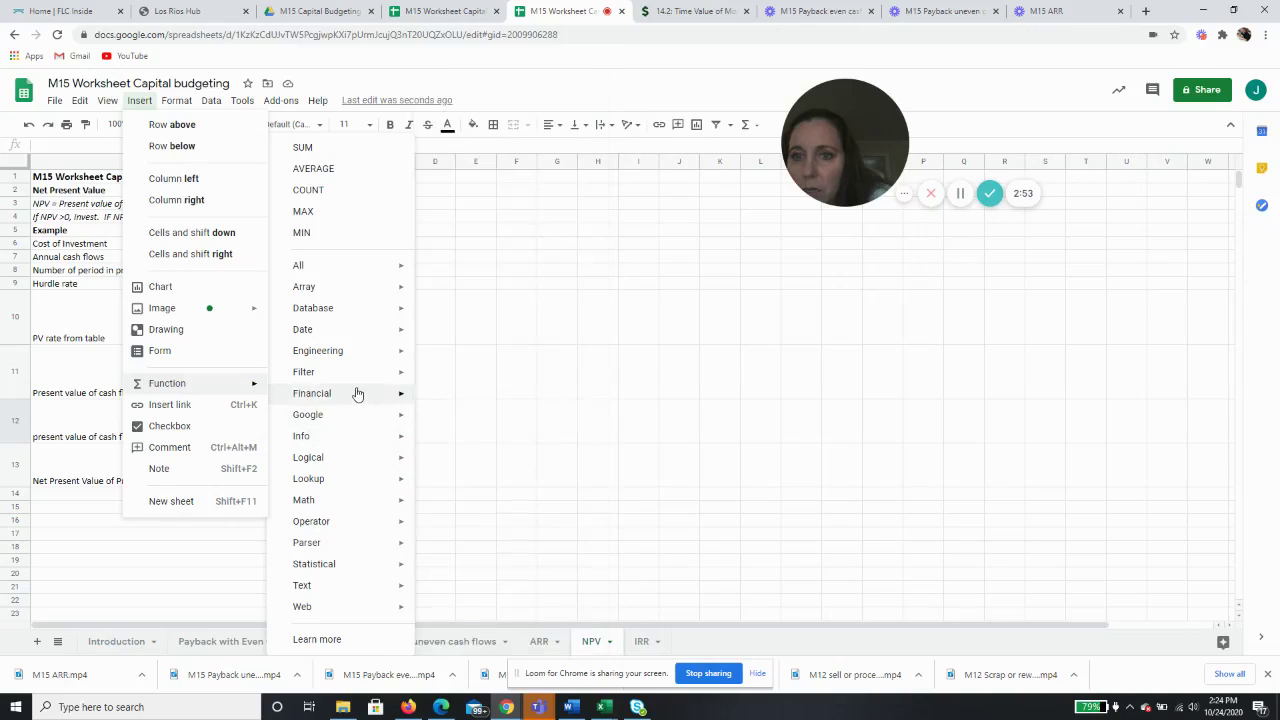
{"action": "mouse_move", "coordinate": [357, 394]}
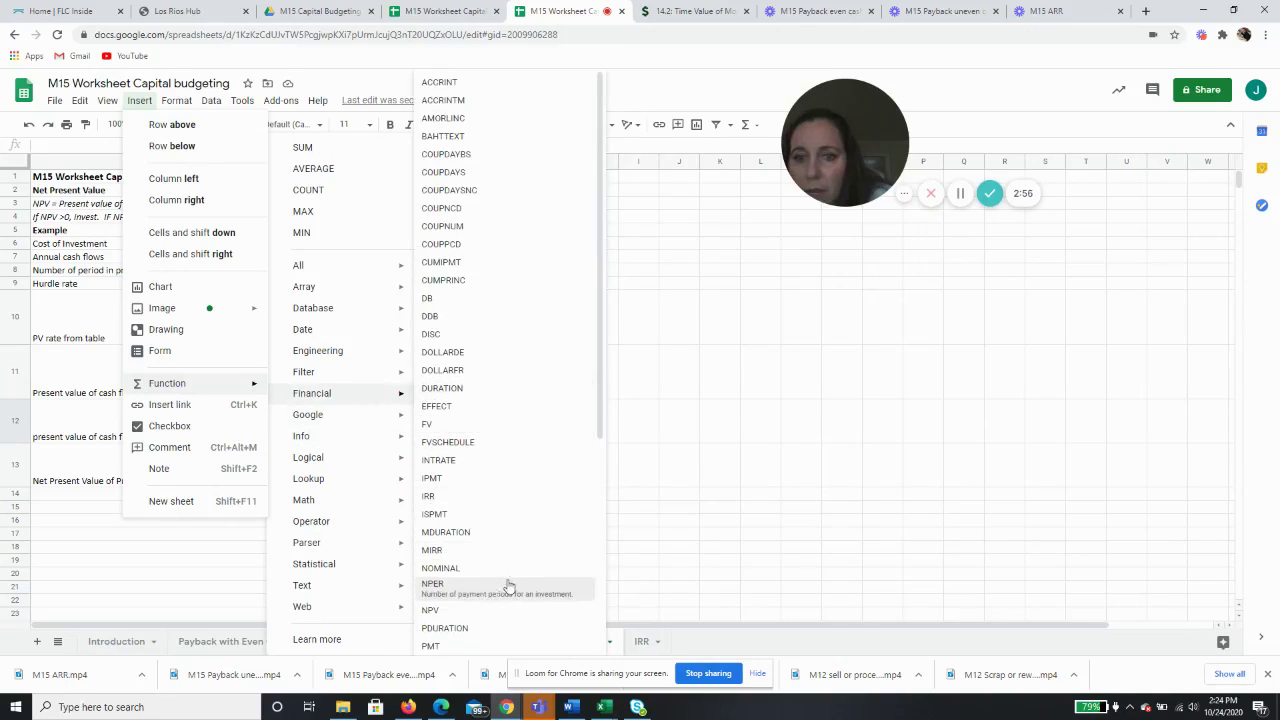
{"action": "scroll", "coordinate": [586, 480], "scroll_direction": "down", "scroll_amount": 3}
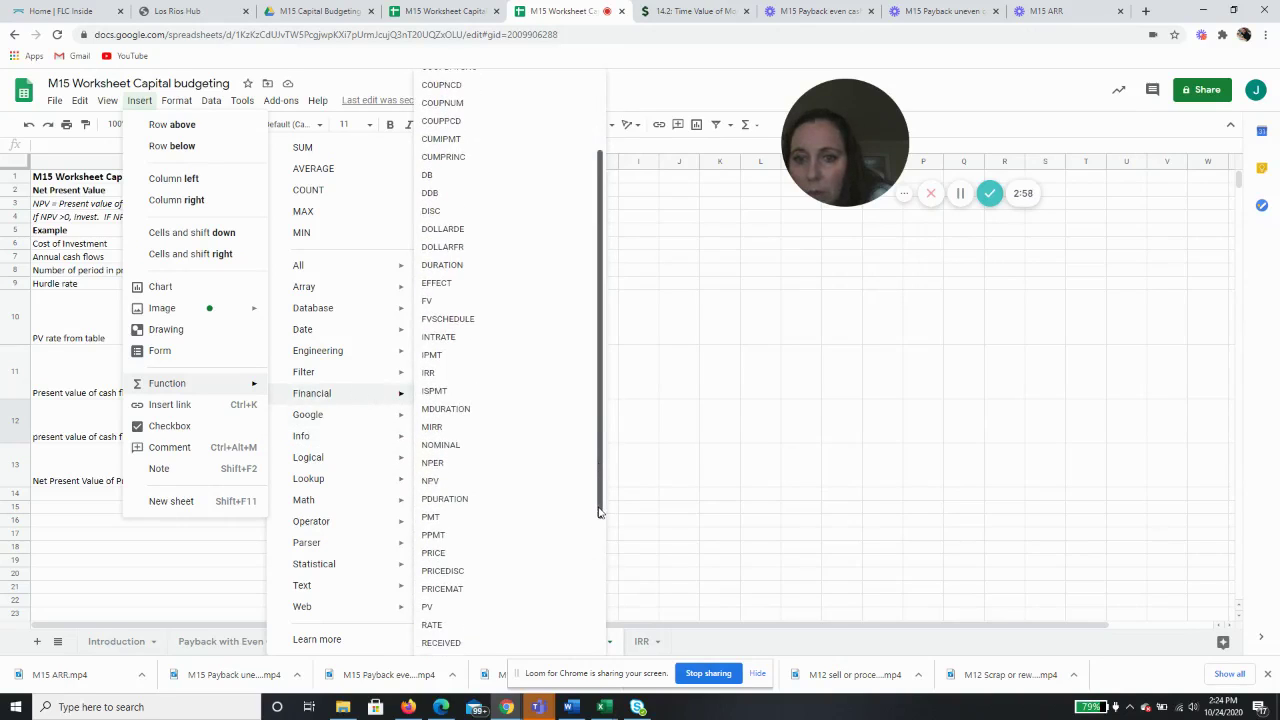
{"action": "left_click", "coordinate": [520, 610]}
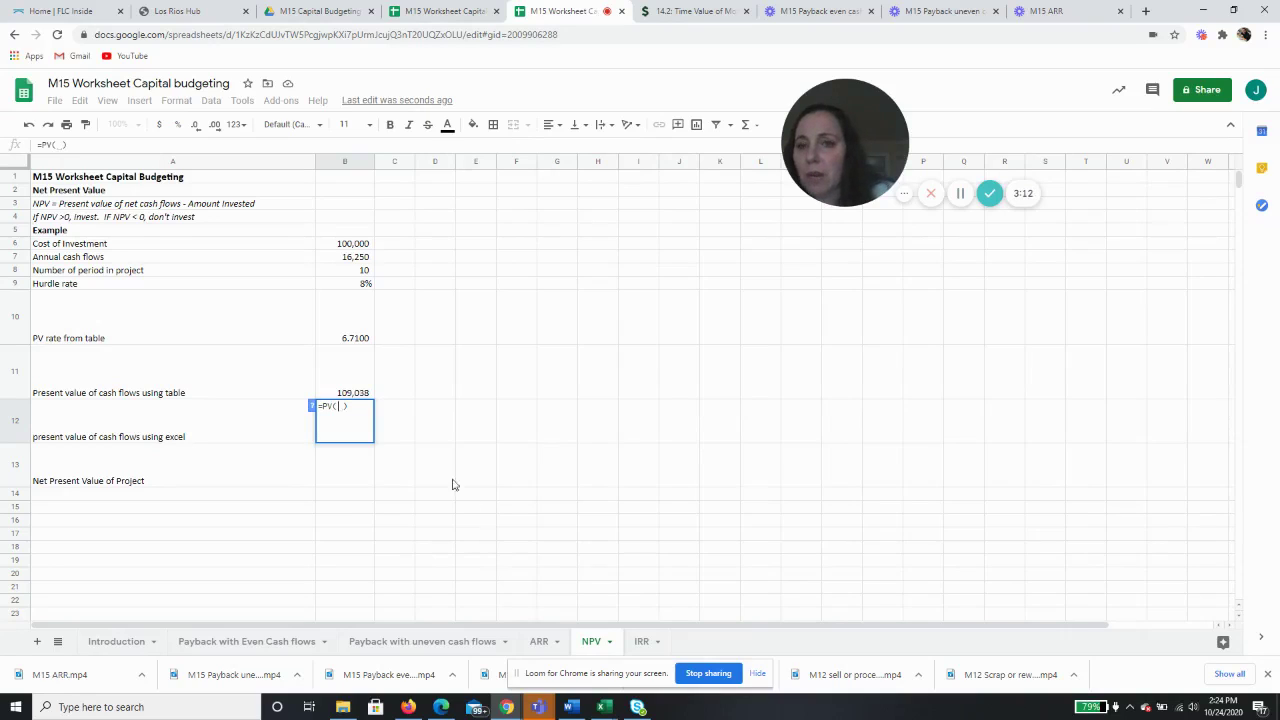
Complete the PV formula in B12 with hurdle rate B9, number of periods B8 and annual cash flows B7, giving =PV(B9,B8,B7).
{"action": "left_click", "coordinate": [361, 287]}
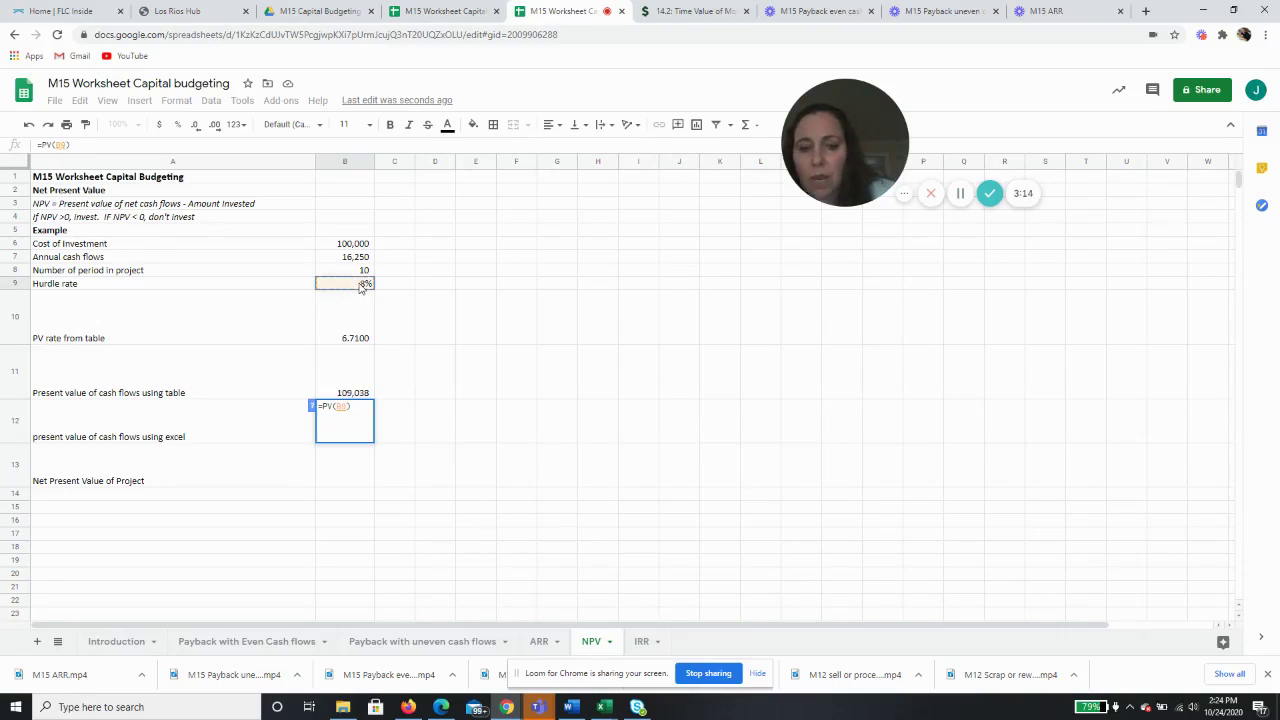
{"action": "type", "text": ","}
{"action": "left_click", "coordinate": [361, 273]}
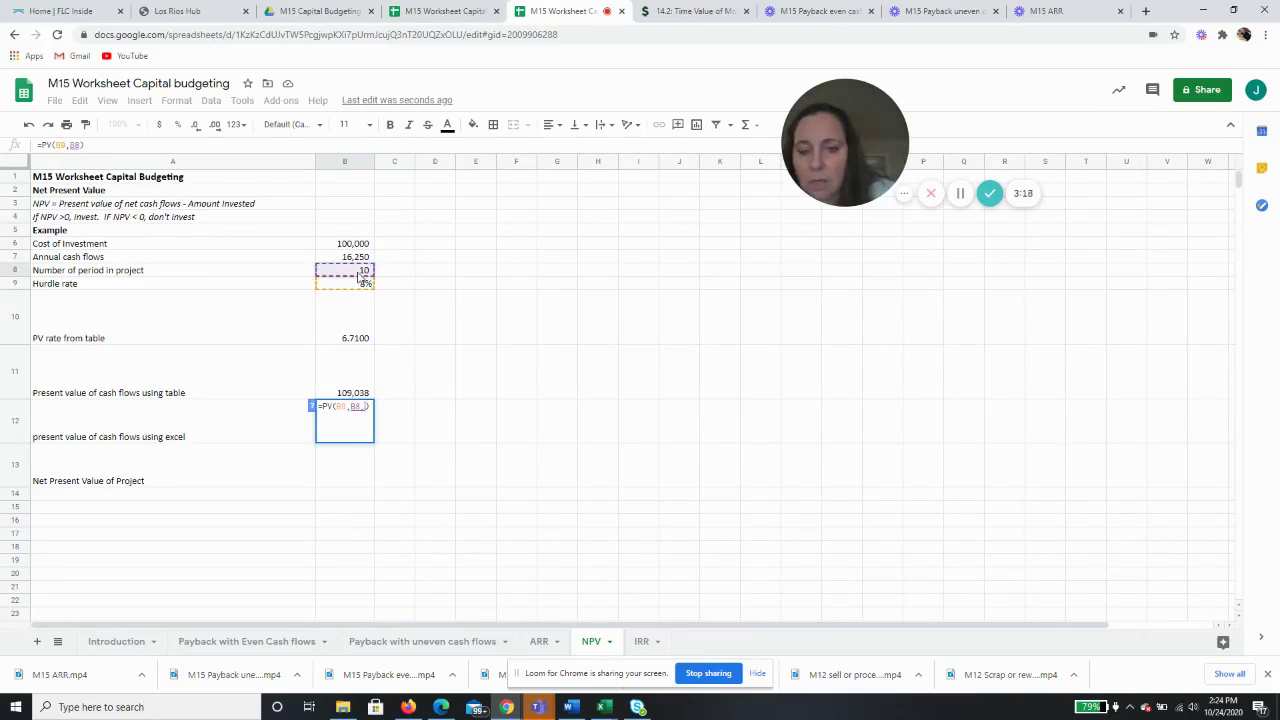
{"action": "type", "text": ","}
{"action": "left_click", "coordinate": [355, 258]}
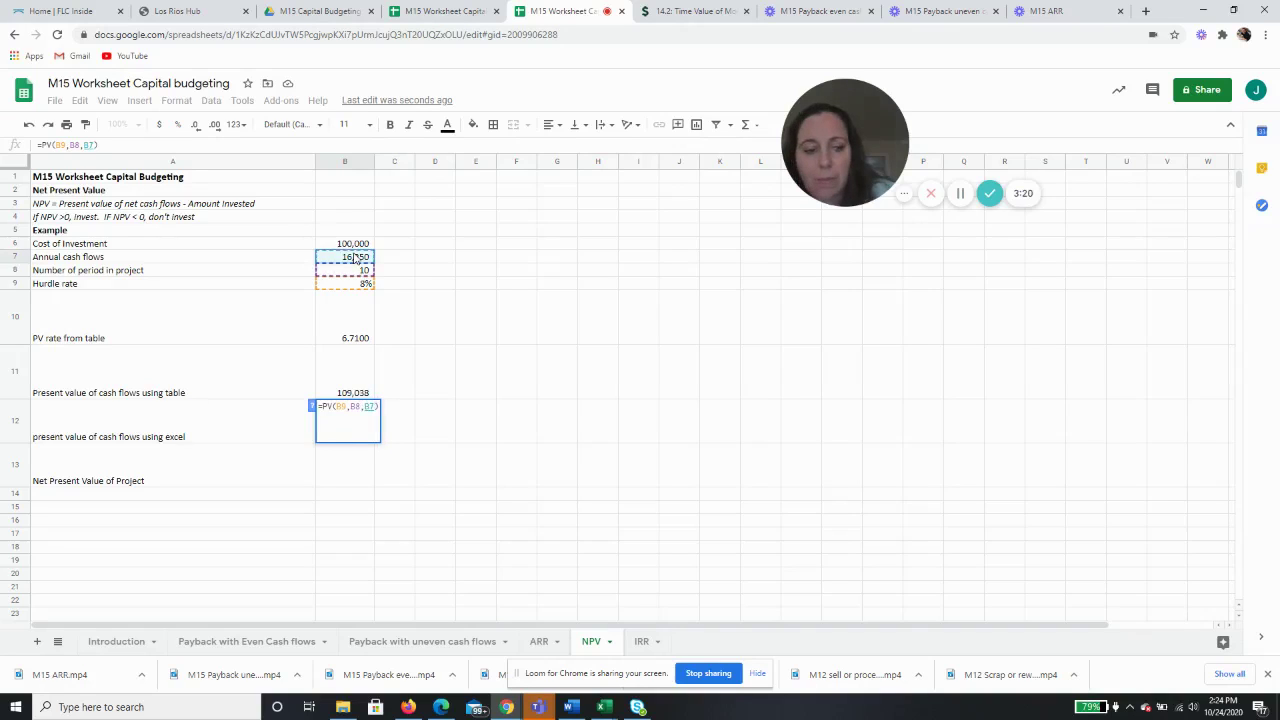
{"action": "key", "text": "Return"}
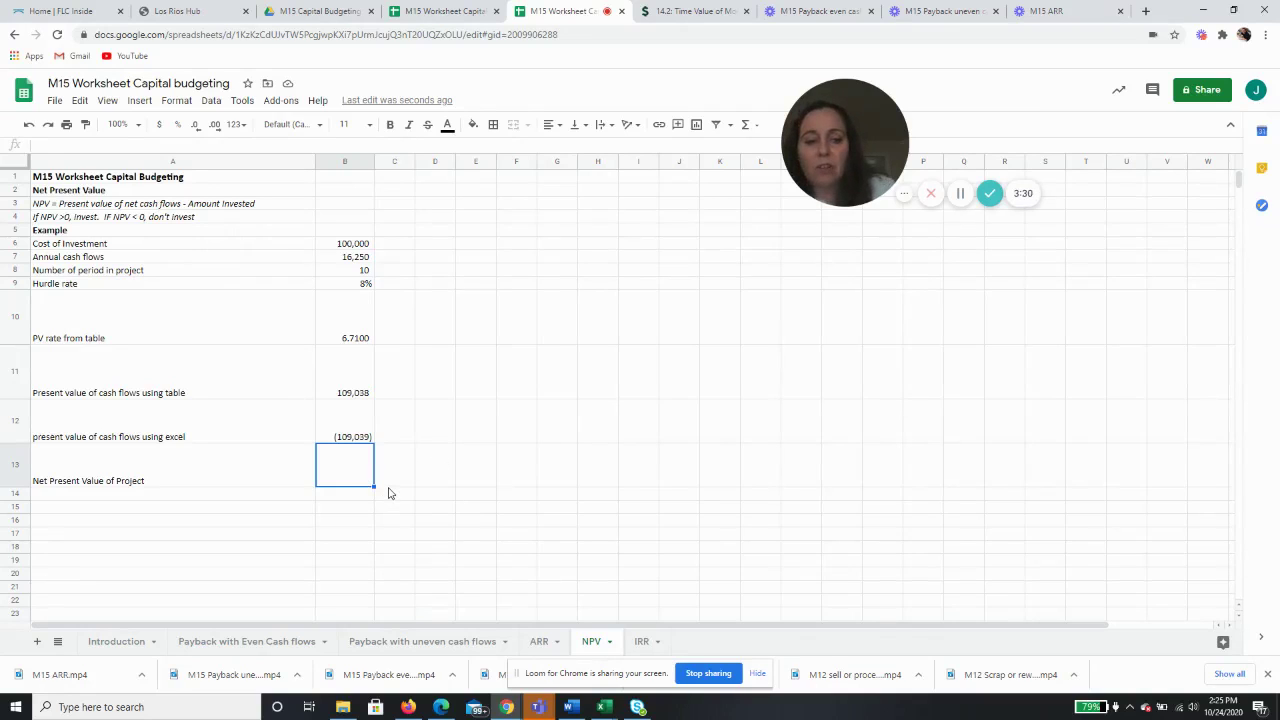
Calculate the net present value of the project in B13 with the formula +B11-B6.
{"action": "type", "text": "+"}
{"action": "left_click", "coordinate": [358, 385]}
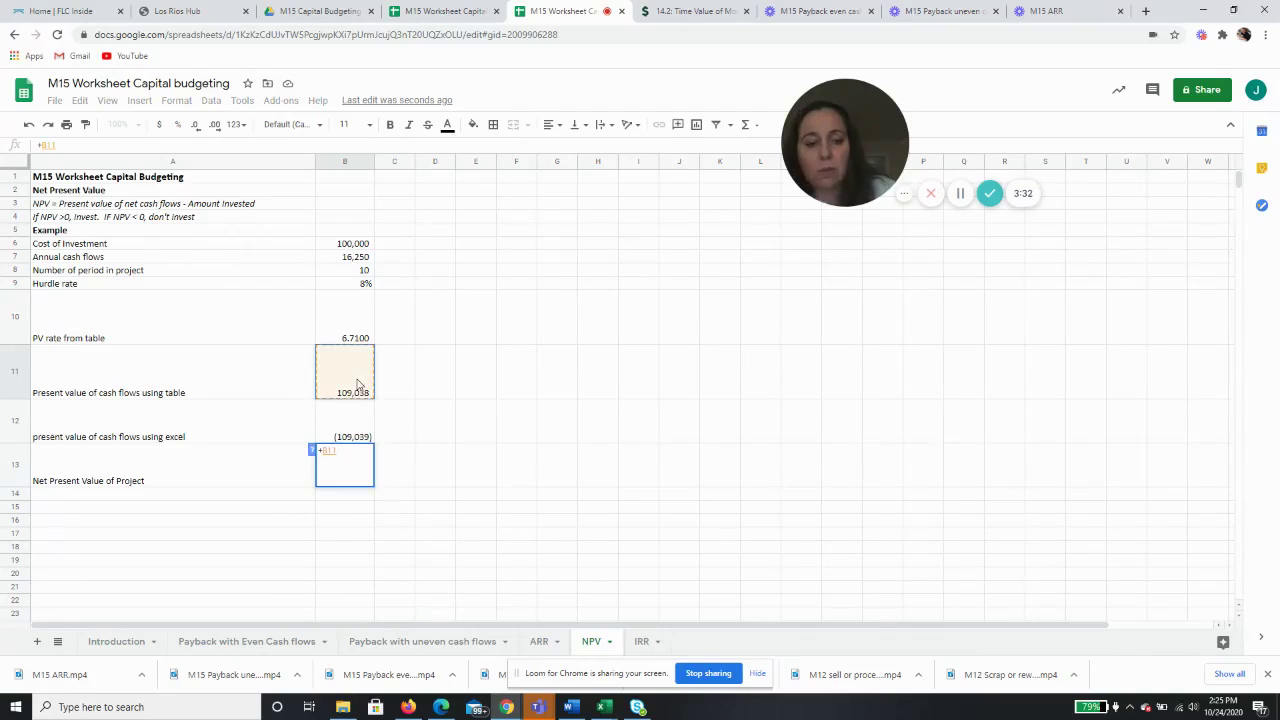
{"action": "type", "text": "-"}
{"action": "left_click", "coordinate": [360, 243]}
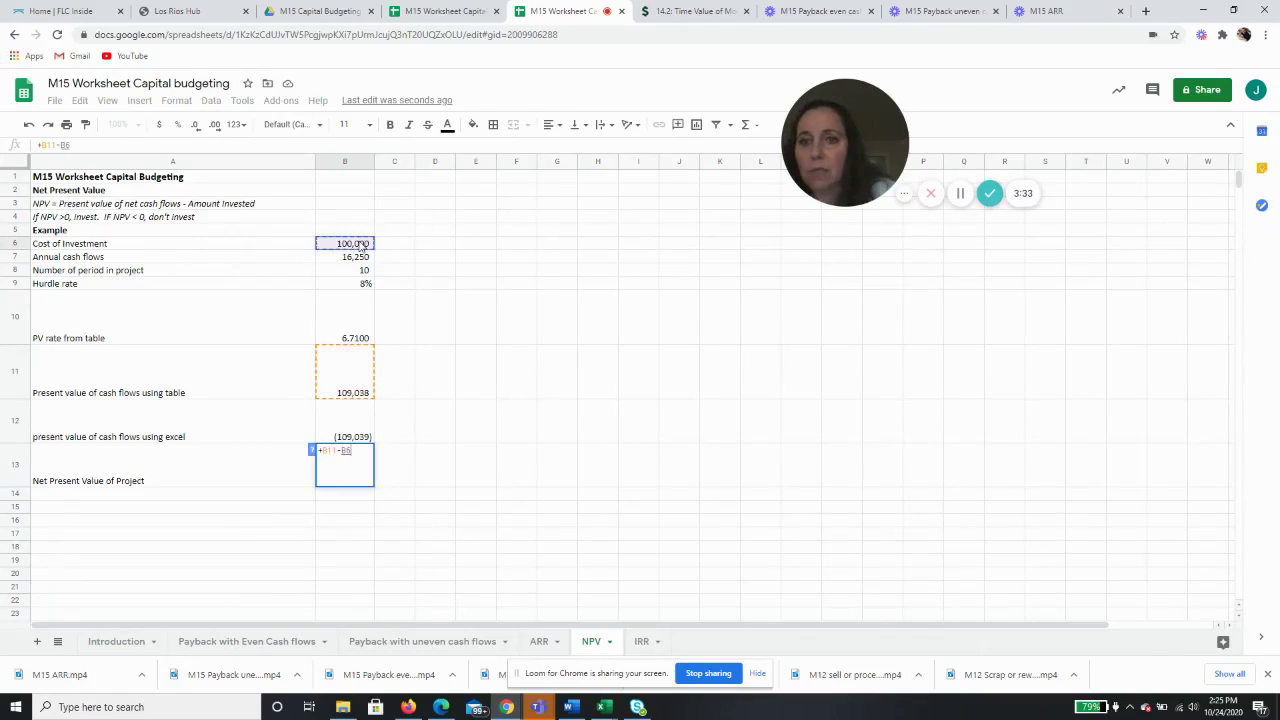
{"action": "key", "text": "Return"}
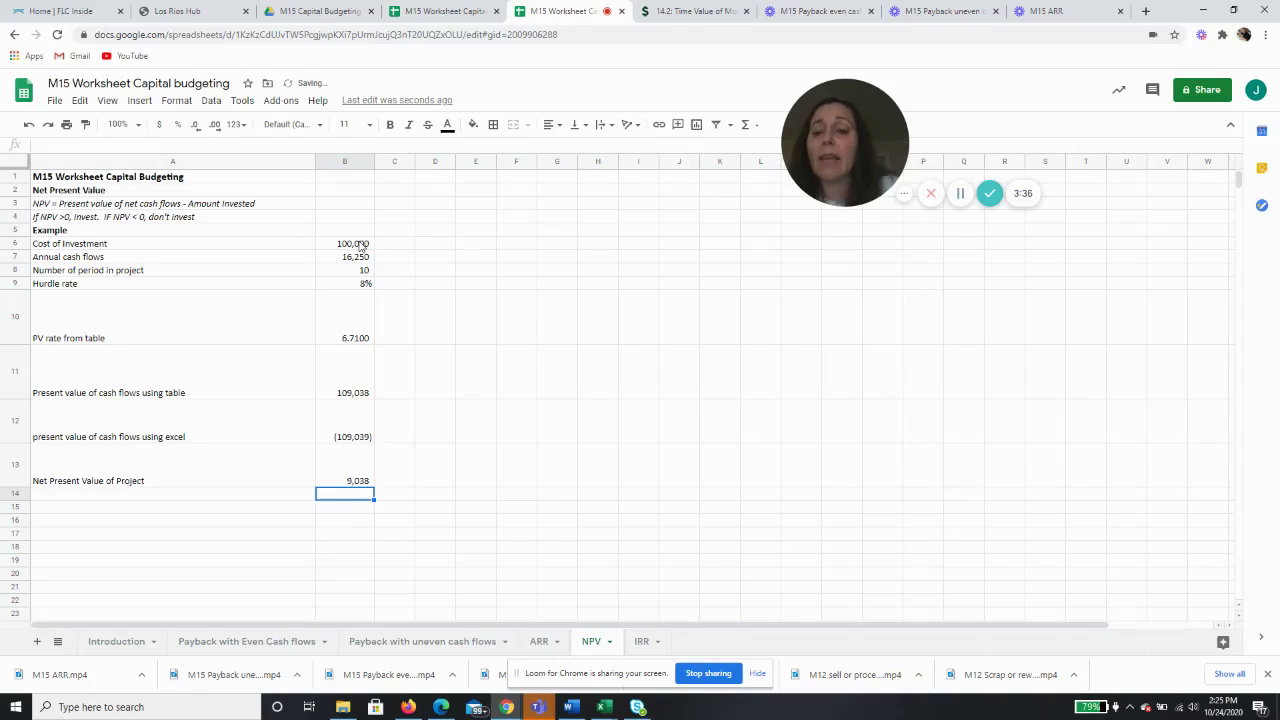